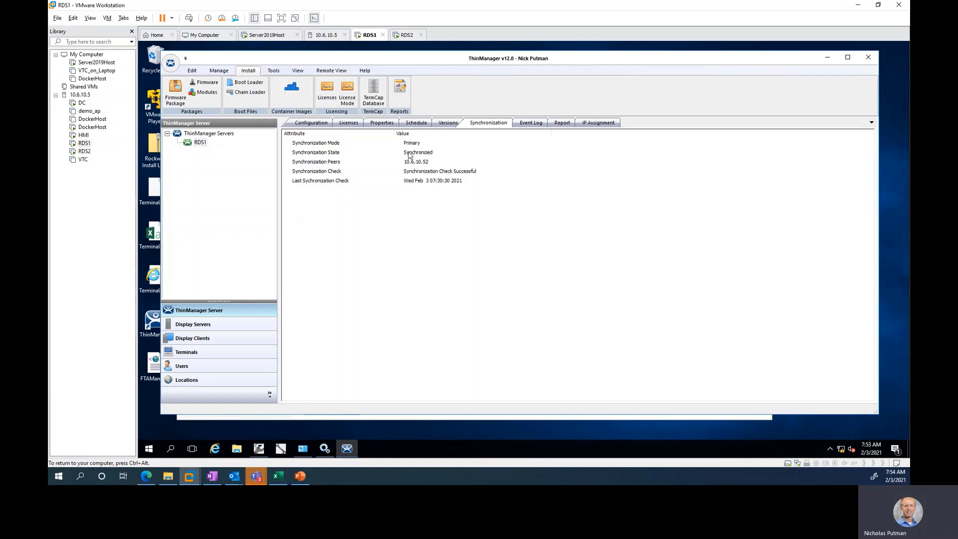
Compare the ThinManager synchronization details on RDS2 with those on RDS1.
{"action": "left_click", "coordinate": [407, 35]}
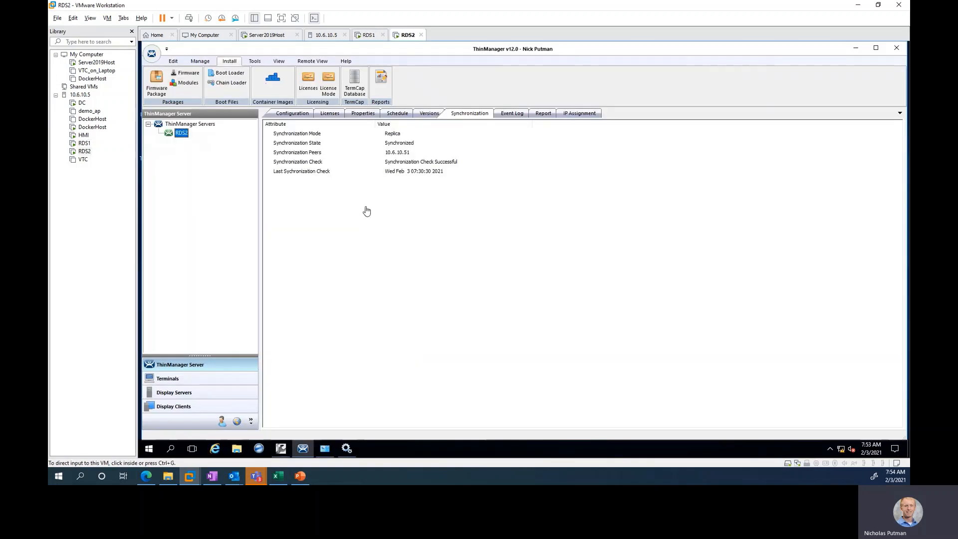
{"action": "left_click", "coordinate": [367, 36]}
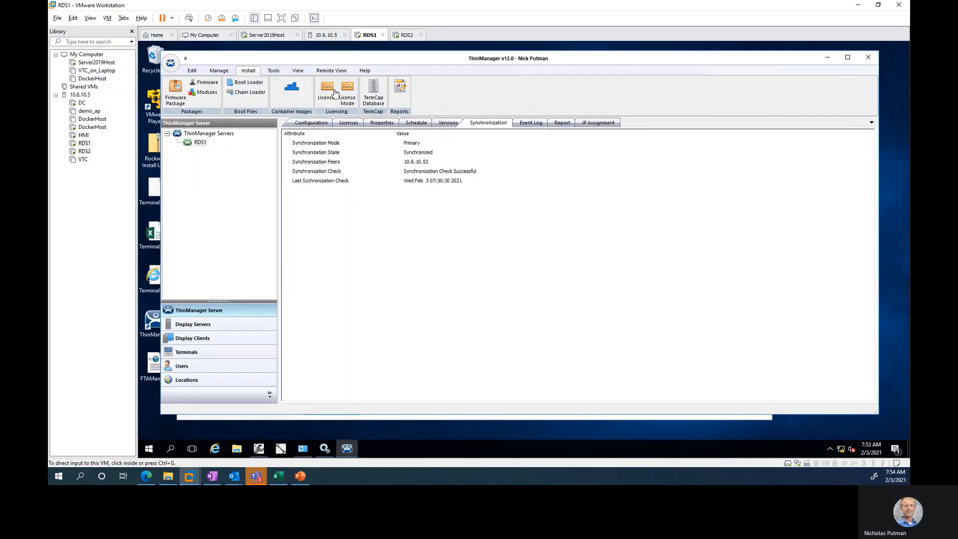
Review the installed ThinManager licenses on RDS1 and the available license modes, including FactoryTalk Activation.
{"action": "left_click", "coordinate": [329, 96]}
{"action": "left_click", "coordinate": [347, 97]}
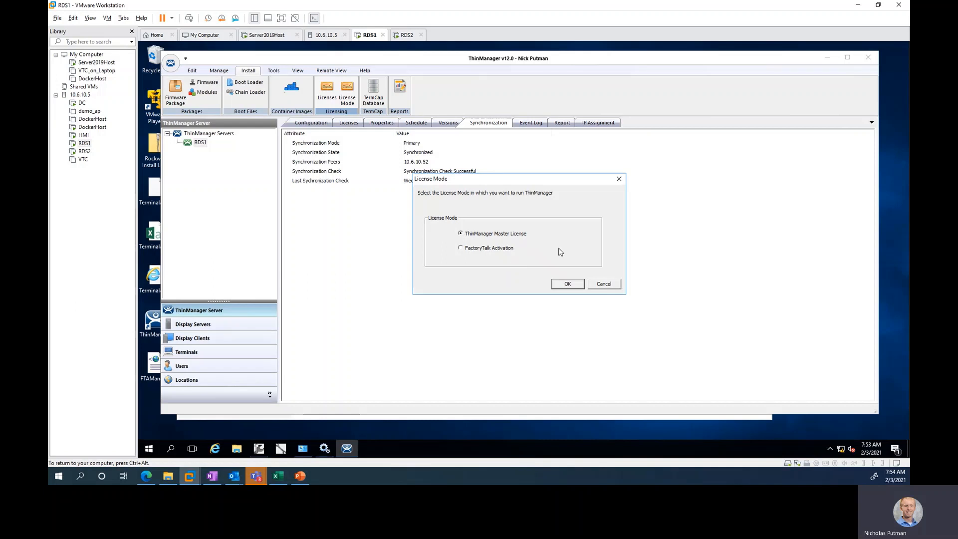
{"action": "left_click", "coordinate": [618, 178]}
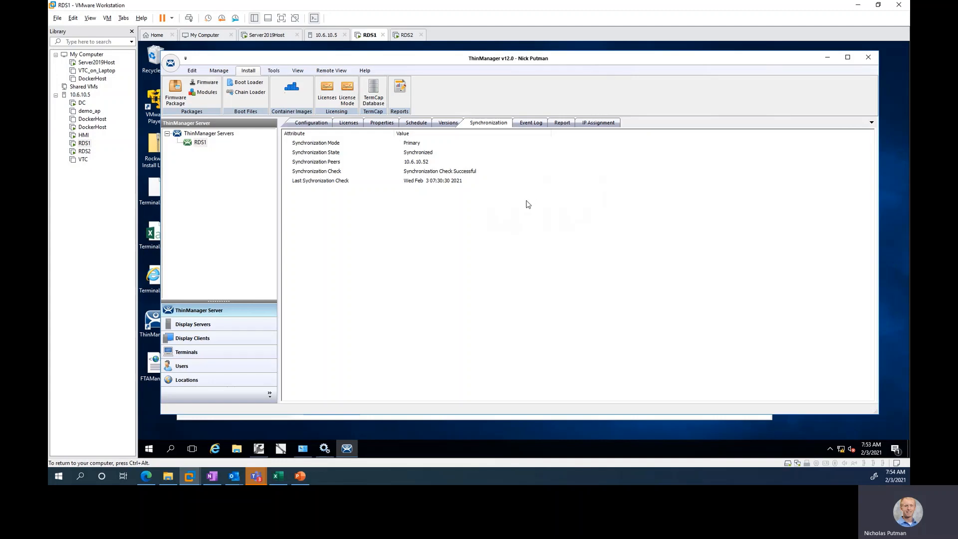
{"action": "left_click", "coordinate": [329, 93]}
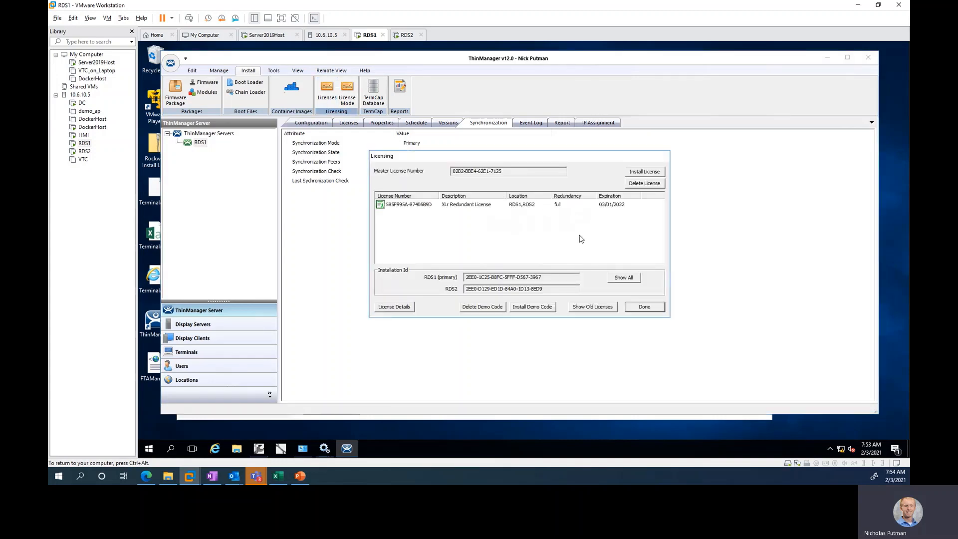
{"action": "key", "text": "Escape"}
{"action": "left_click", "coordinate": [347, 92]}
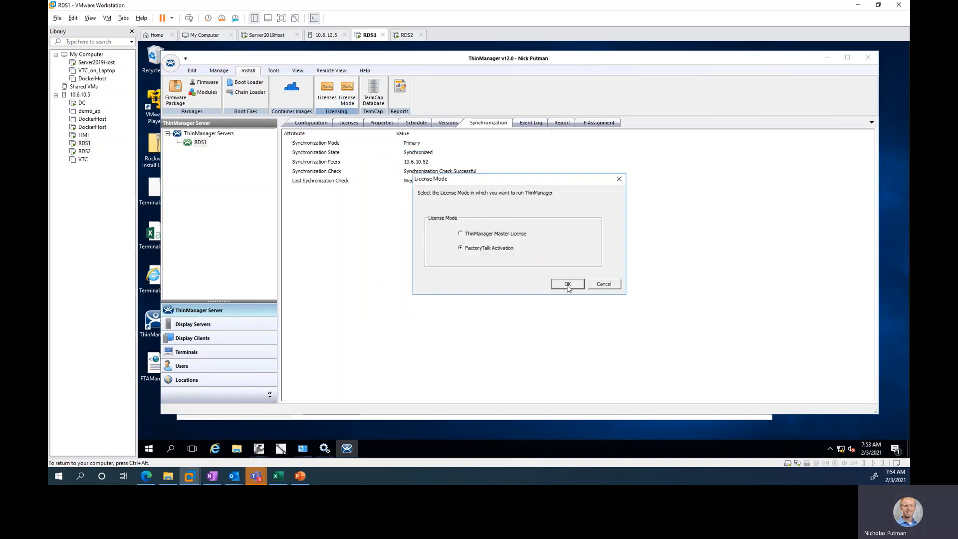
{"action": "key", "text": "Escape"}
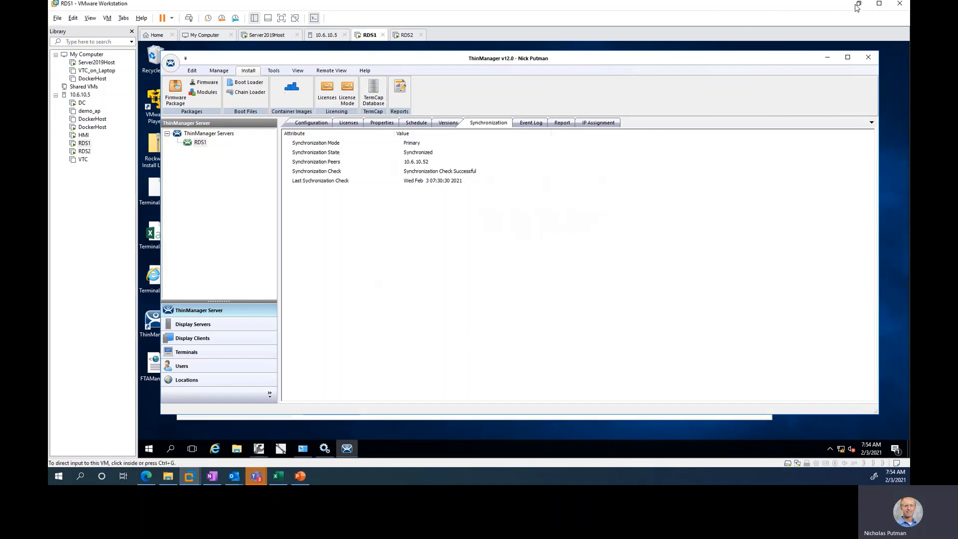
Look over the two FactoryTalk activation certificate emails and the presentation's Process slide, and return to the RDS1 virtual machine.
{"action": "left_click", "coordinate": [858, 5]}
{"action": "left_click", "coordinate": [858, 8]}
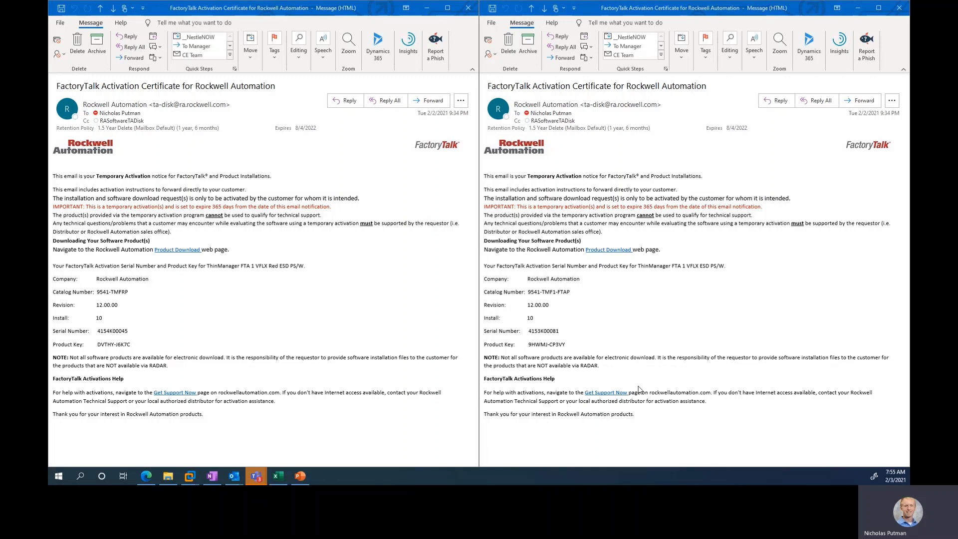
{"action": "key", "text": "alt+Tab"}
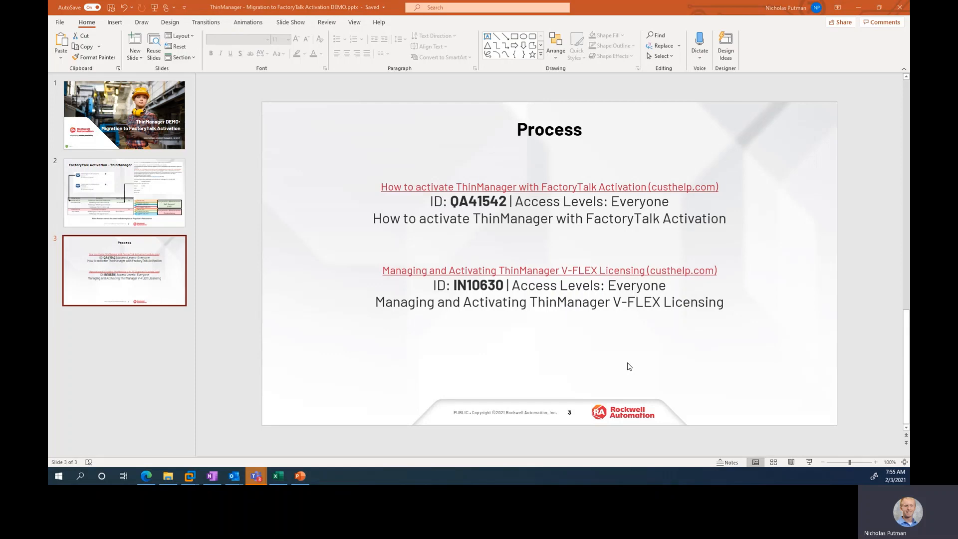
{"action": "key", "text": "alt+Tab"}
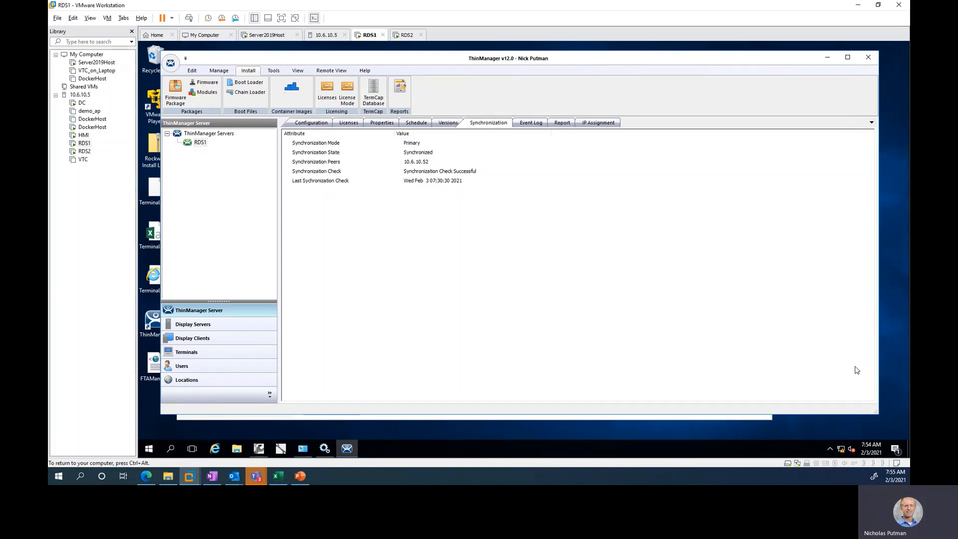
In FactoryTalk Activation Manager on RDS1, start a new activation data file named FTAManagerDataRDS1.xml on the Desktop and collect its bindings.
{"action": "mouse_move", "coordinate": [844, 452]}
{"action": "left_click", "coordinate": [259, 448]}
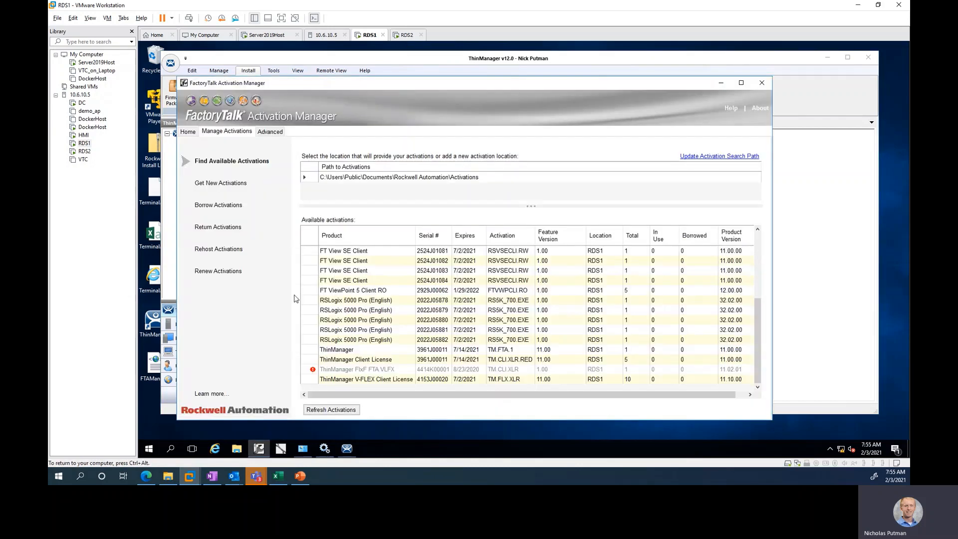
{"action": "left_click", "coordinate": [225, 184]}
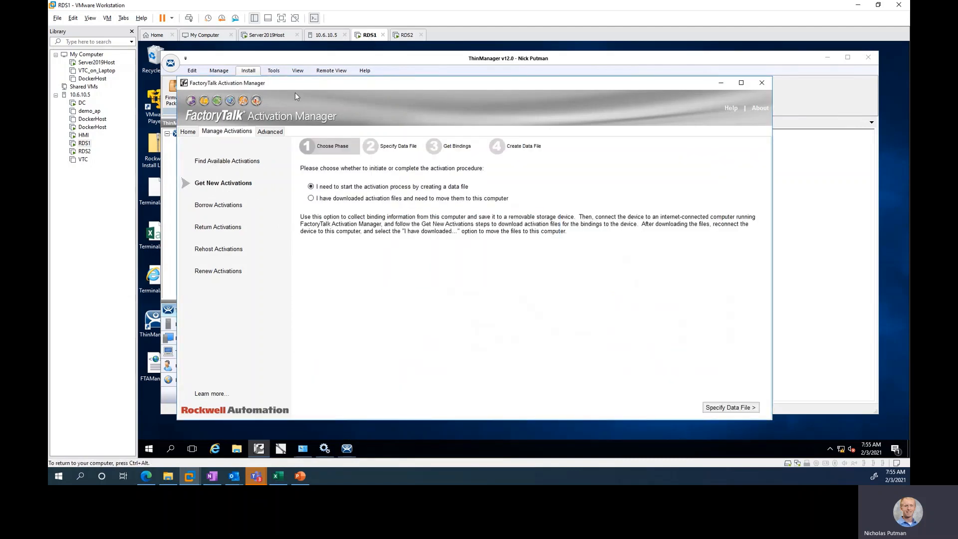
{"action": "double_click", "coordinate": [450, 82]}
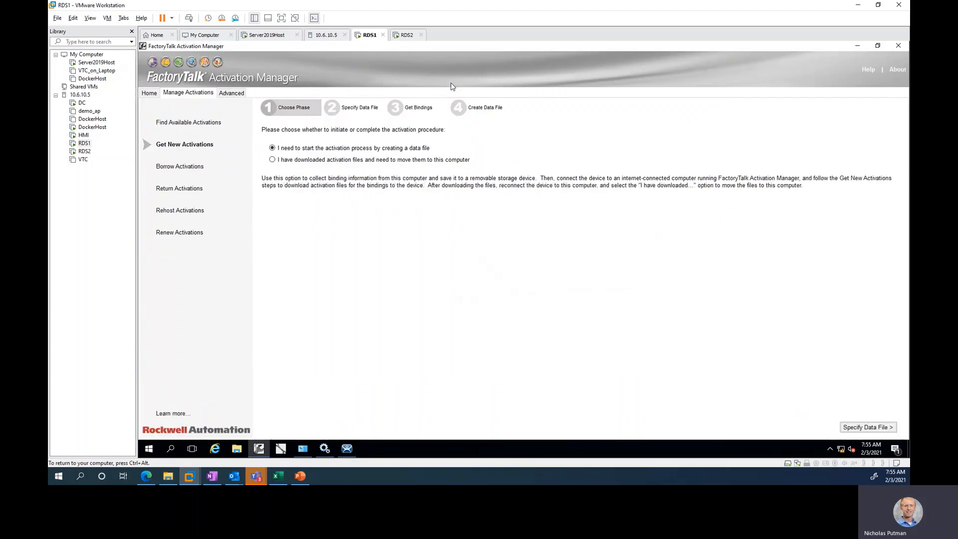
{"action": "double_click", "coordinate": [478, 50]}
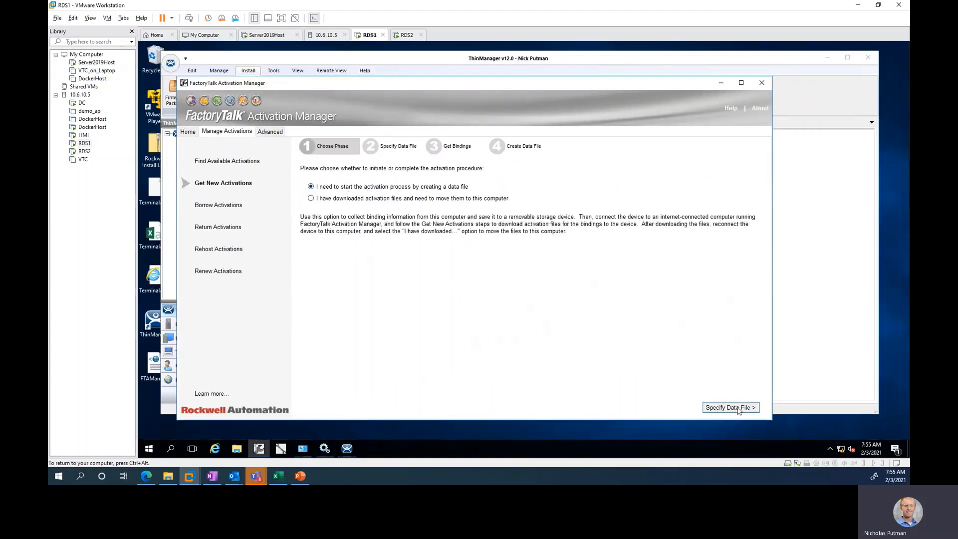
{"action": "left_click", "coordinate": [731, 408]}
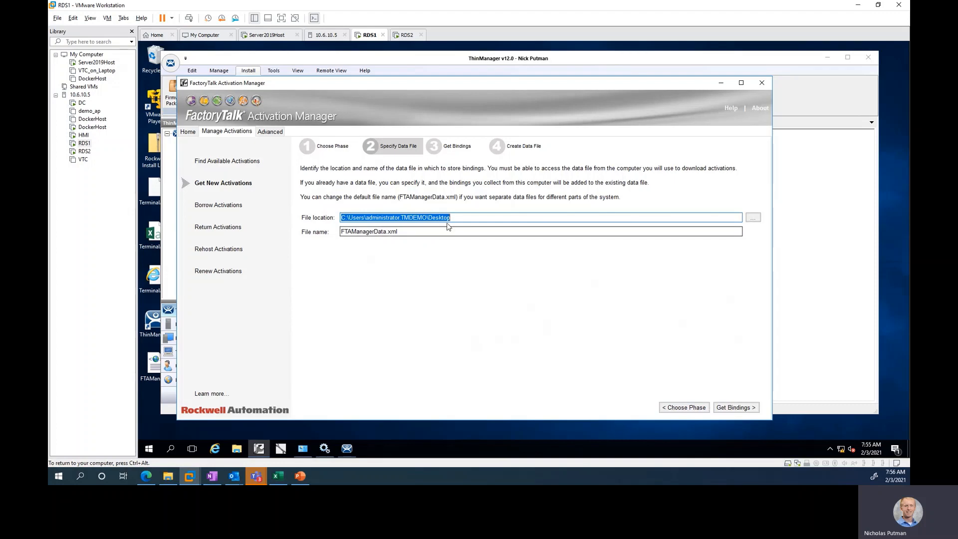
{"action": "left_click", "coordinate": [387, 232]}
{"action": "type", "text": "RDS1"}
{"action": "left_click", "coordinate": [730, 408]}
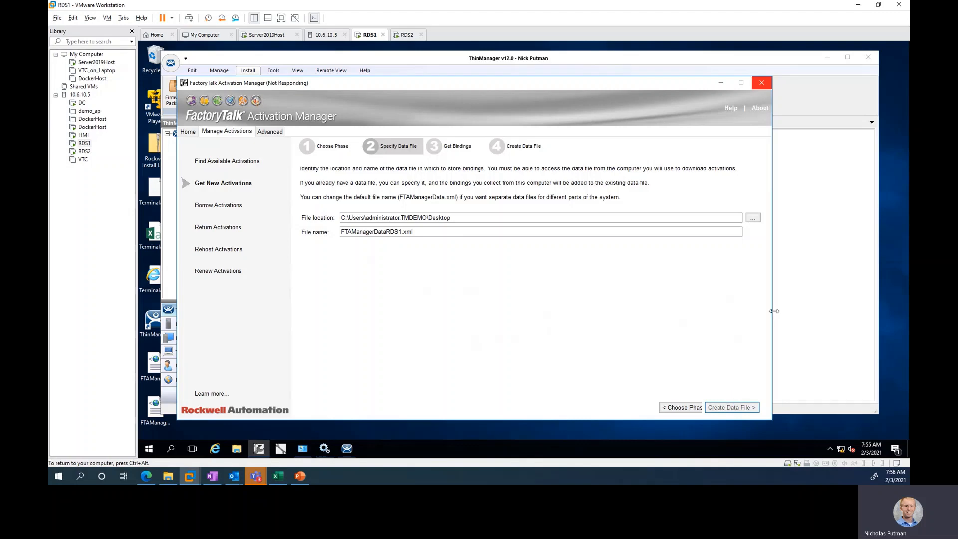
In FactoryTalk Activation Manager on RDS2, start a new activation data file named FTAManagerDataRDS2.xml on the Desktop and collect its bindings.
{"action": "left_click", "coordinate": [407, 36]}
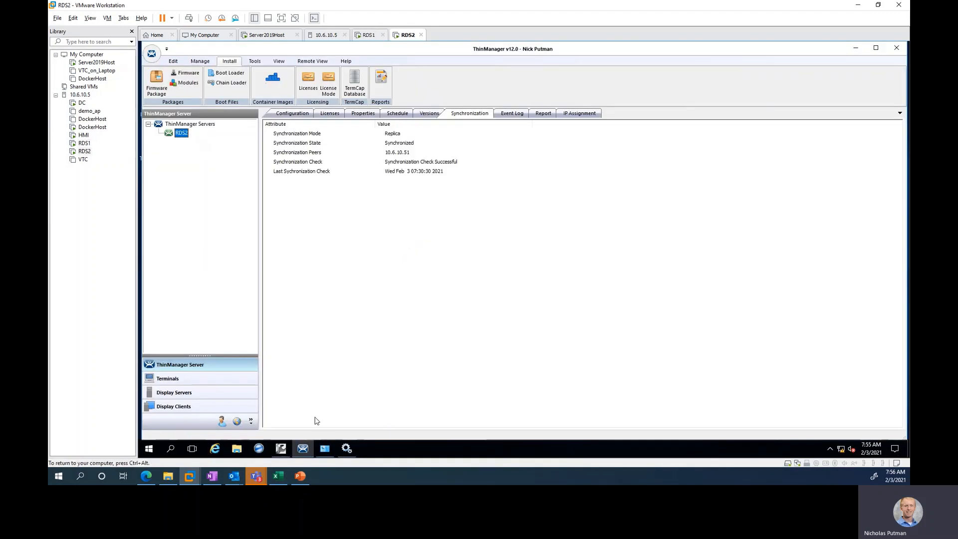
{"action": "left_click", "coordinate": [281, 449]}
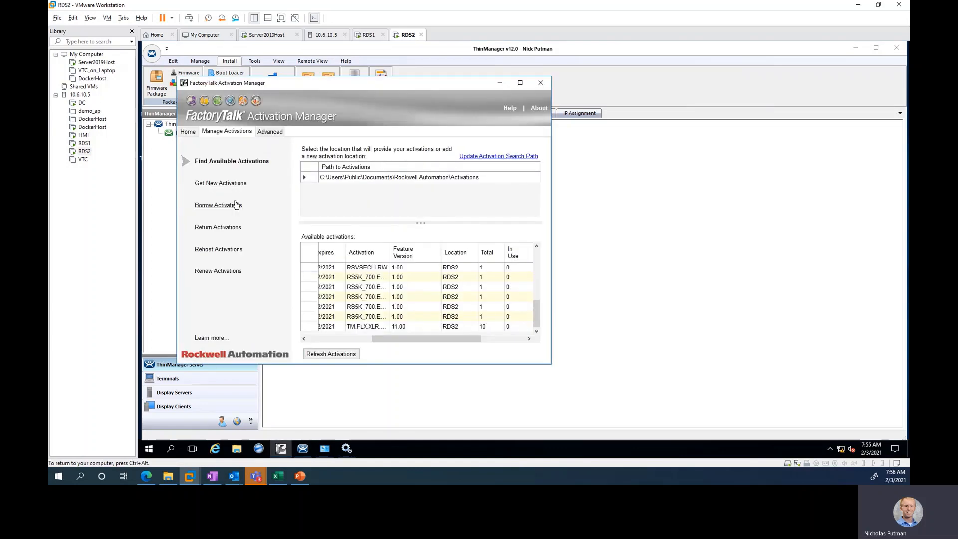
{"action": "left_click", "coordinate": [231, 185]}
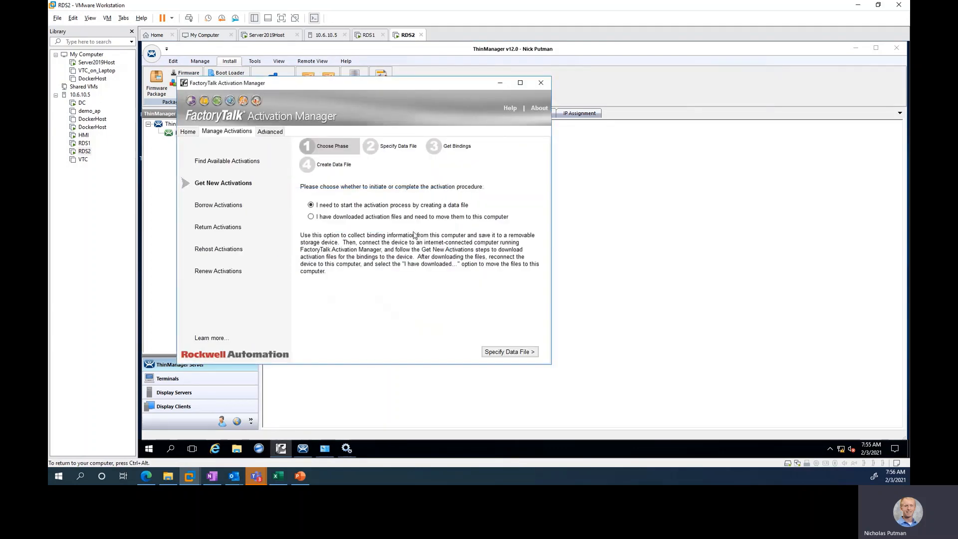
{"action": "left_click", "coordinate": [509, 353]}
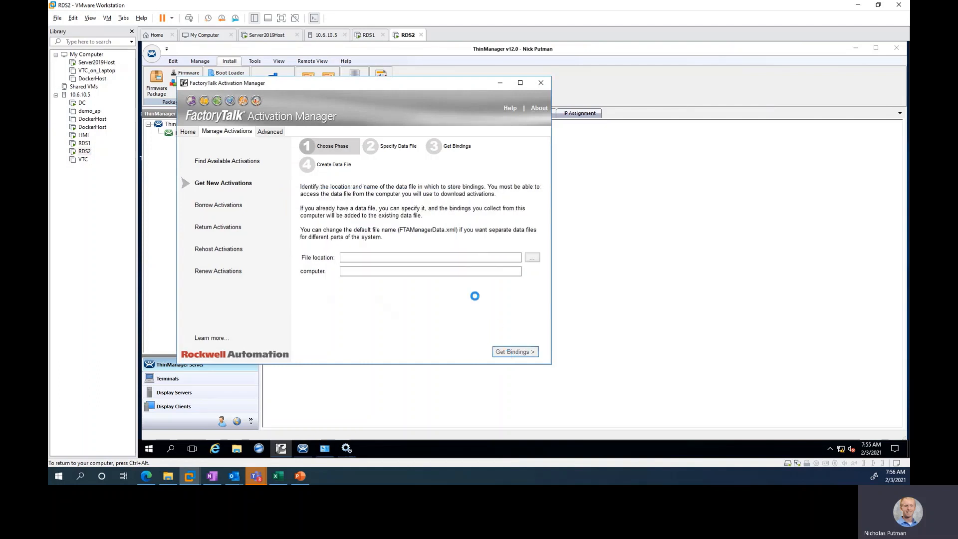
{"action": "left_click", "coordinate": [387, 272]}
{"action": "type", "text": "RDS2"}
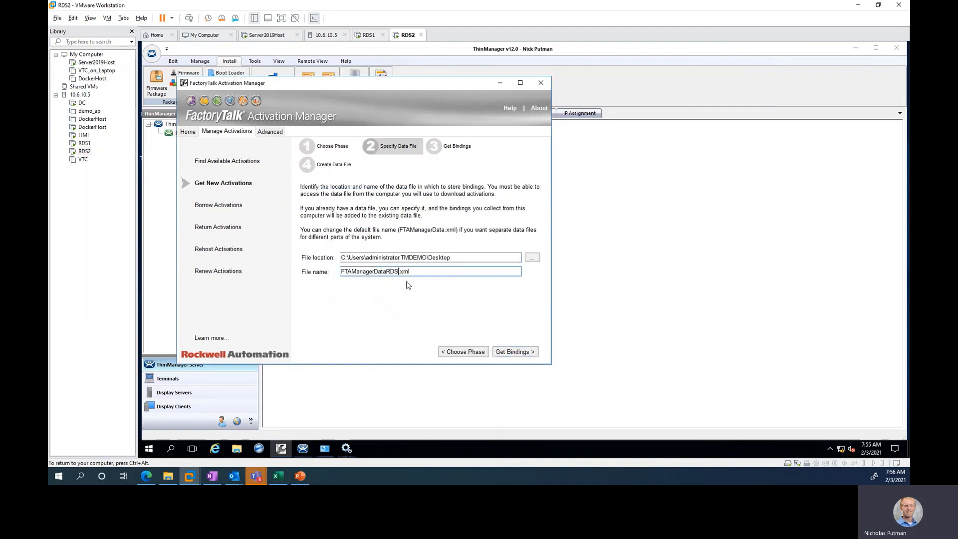
{"action": "left_click", "coordinate": [511, 352]}
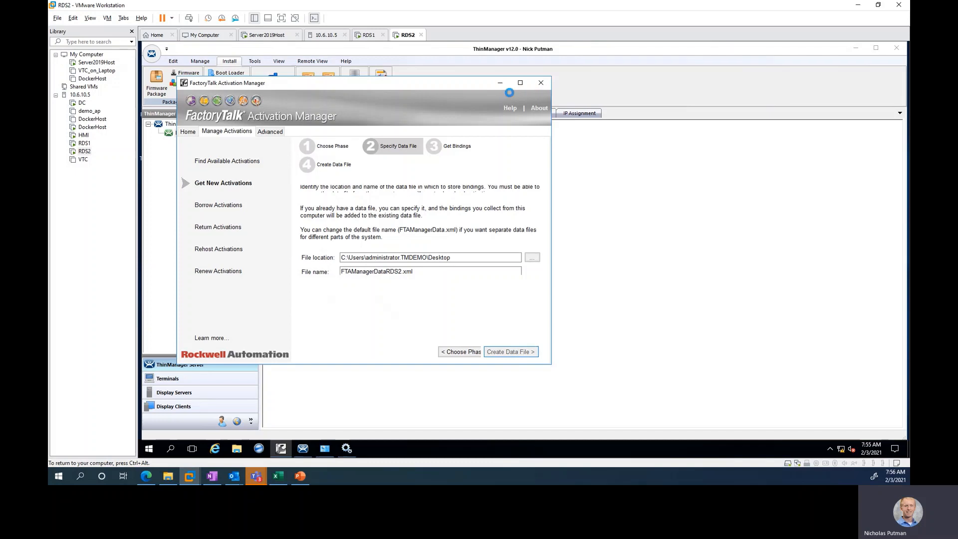
Return to RDS1 and create its data file with the RDS1 computer binding selected.
{"action": "left_click", "coordinate": [368, 35]}
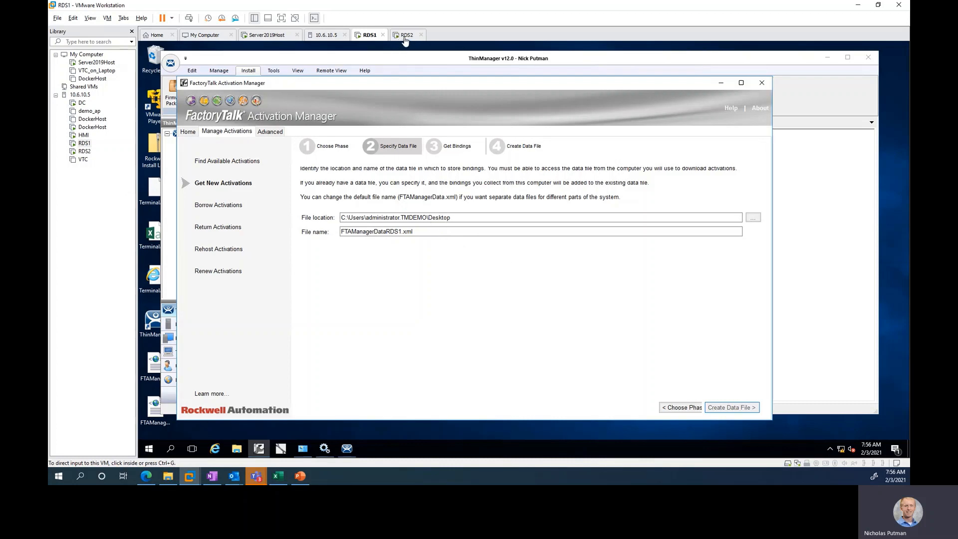
{"action": "left_click", "coordinate": [404, 36]}
{"action": "left_click", "coordinate": [368, 35]}
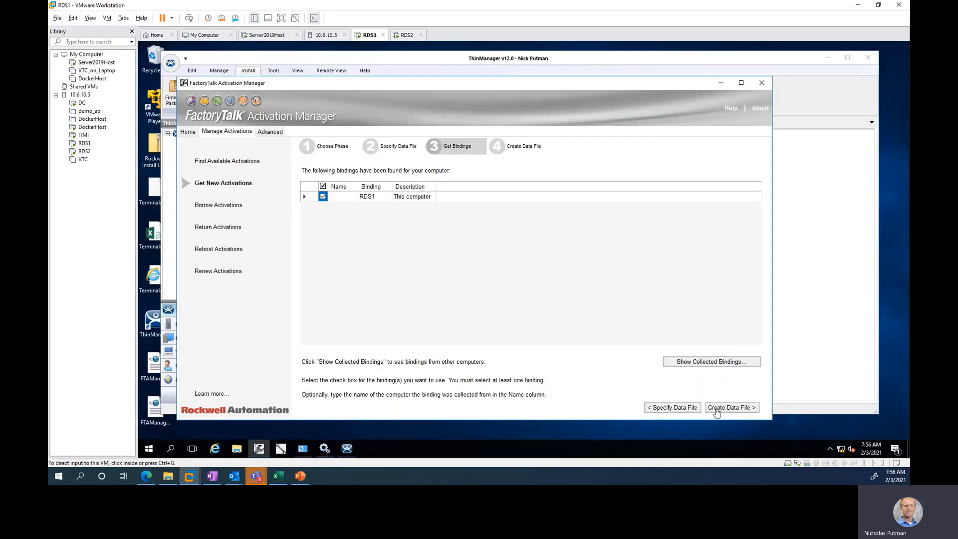
{"action": "left_click", "coordinate": [730, 412]}
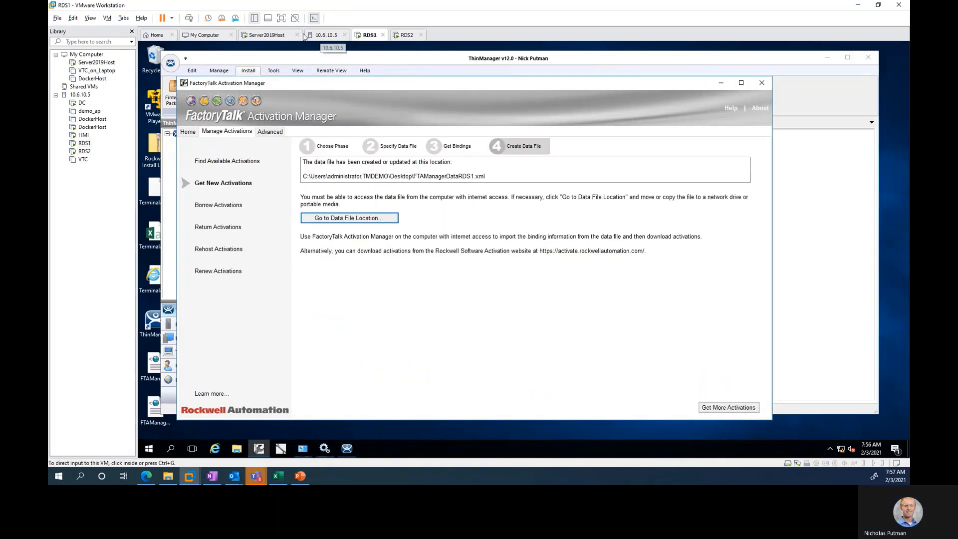
Switch to the Server2019Host virtual machine and start getting new activations in FactoryTalk Activation Manager.
{"action": "left_click", "coordinate": [276, 36]}
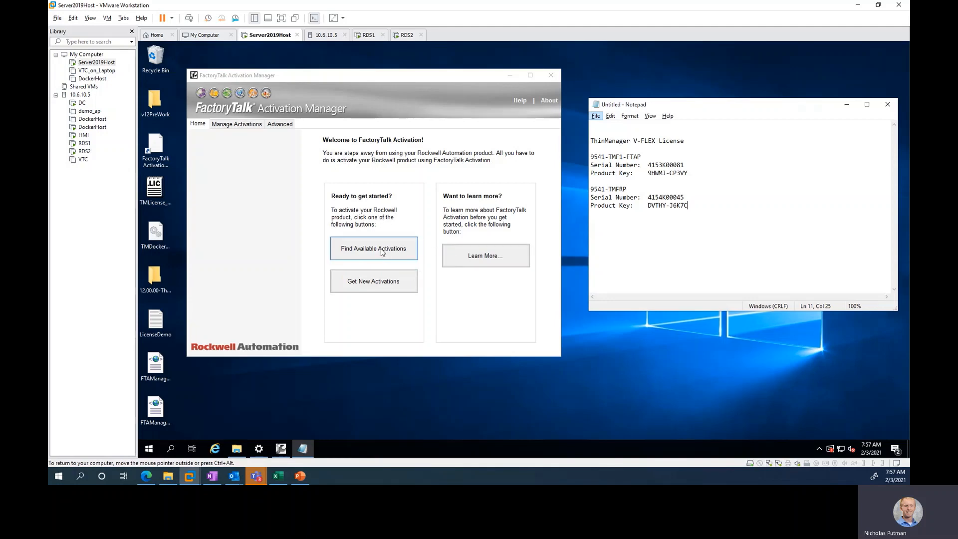
{"action": "key", "text": "alt+f"}
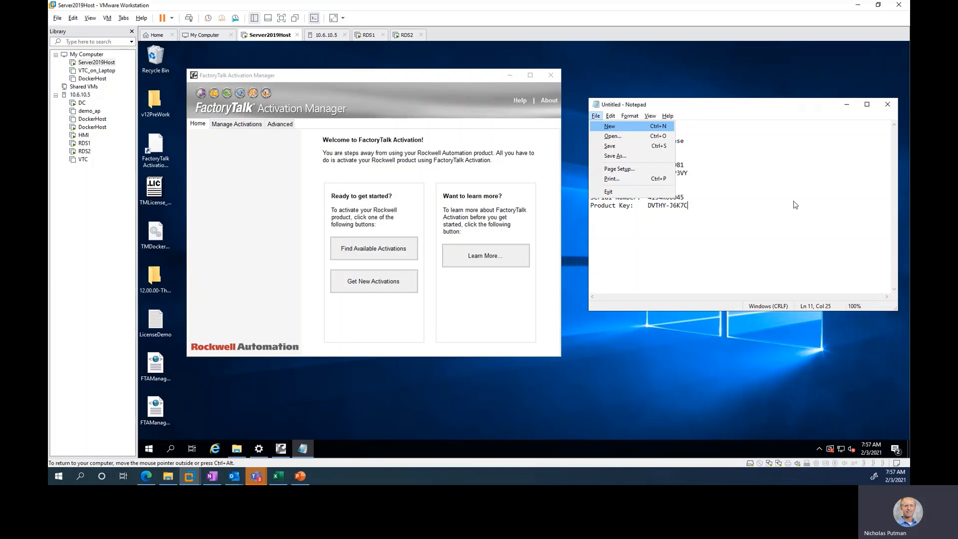
{"action": "left_click", "coordinate": [794, 201]}
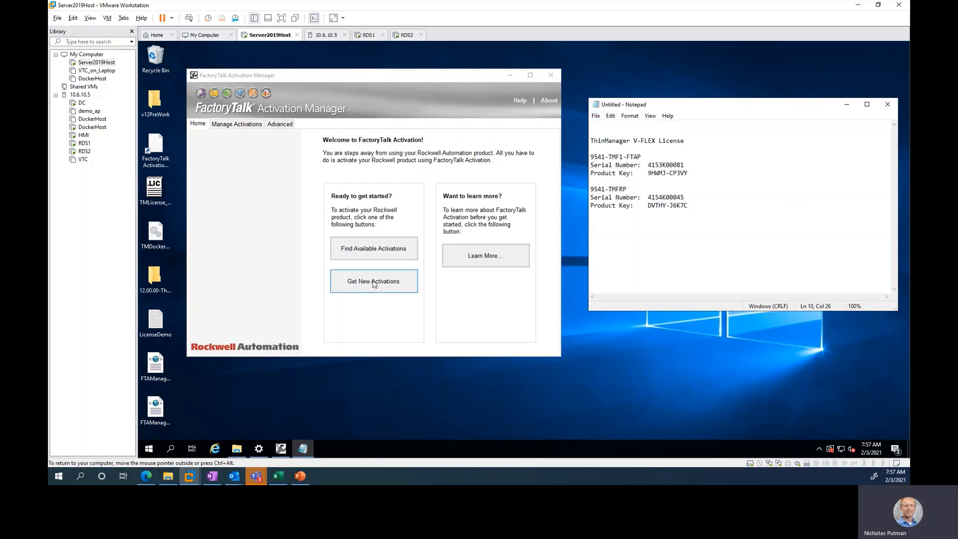
{"action": "left_click", "coordinate": [374, 282]}
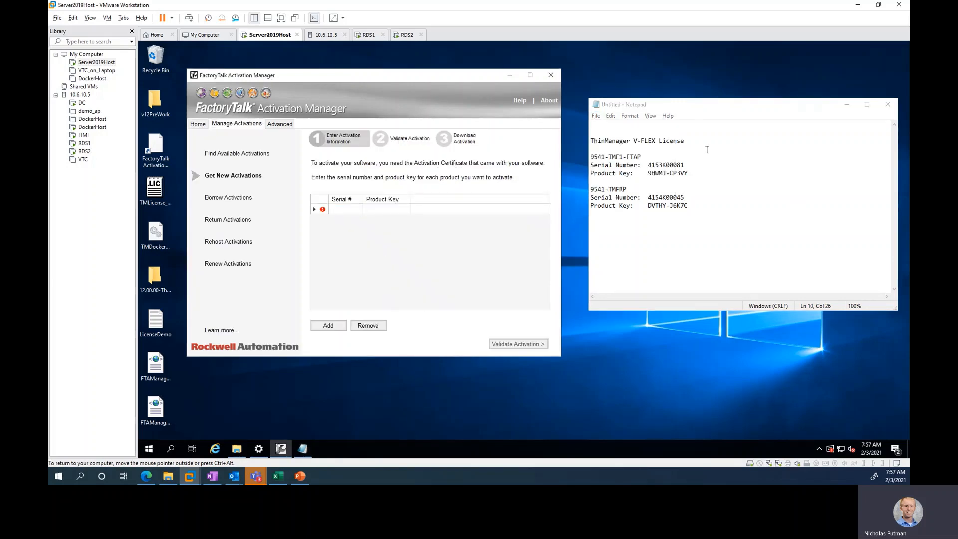
{"action": "double_click", "coordinate": [673, 165]}
{"action": "key", "text": "ctrl+c"}
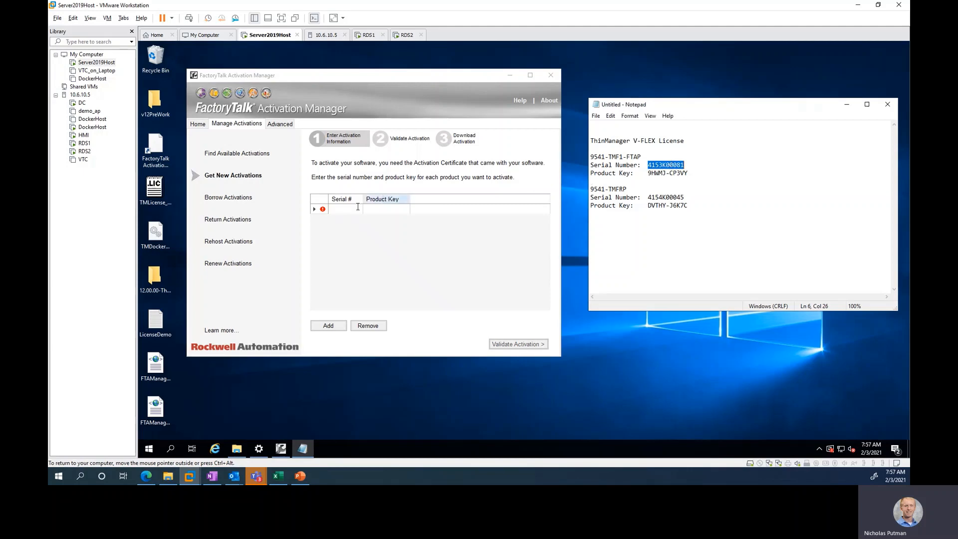
{"action": "left_click", "coordinate": [346, 209]}
{"action": "key", "text": "ctrl+v"}
{"action": "double_click", "coordinate": [666, 174]}
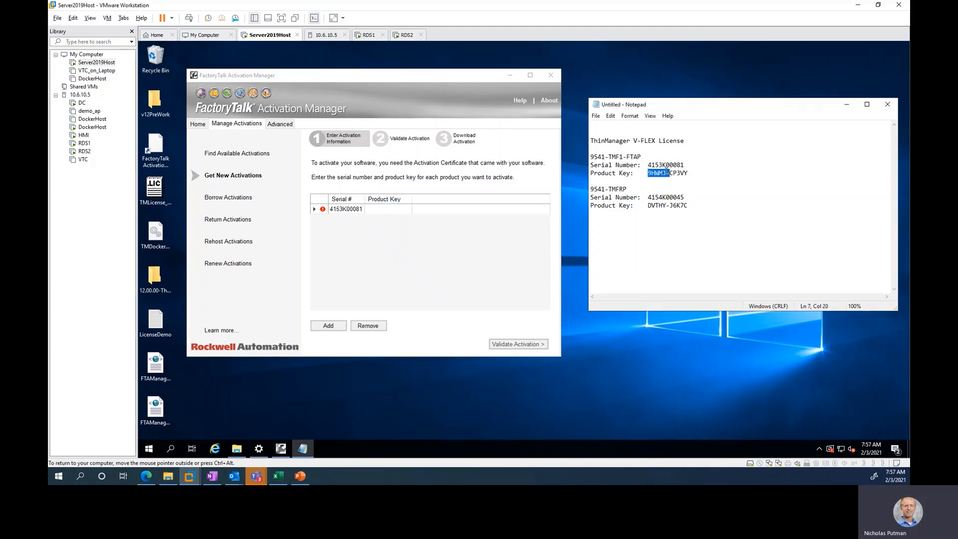
{"action": "left_click", "coordinate": [667, 174]}
{"action": "left_click_drag", "start_coordinate": [689, 173], "coordinate": [658, 174]}
{"action": "left_click", "coordinate": [396, 209]}
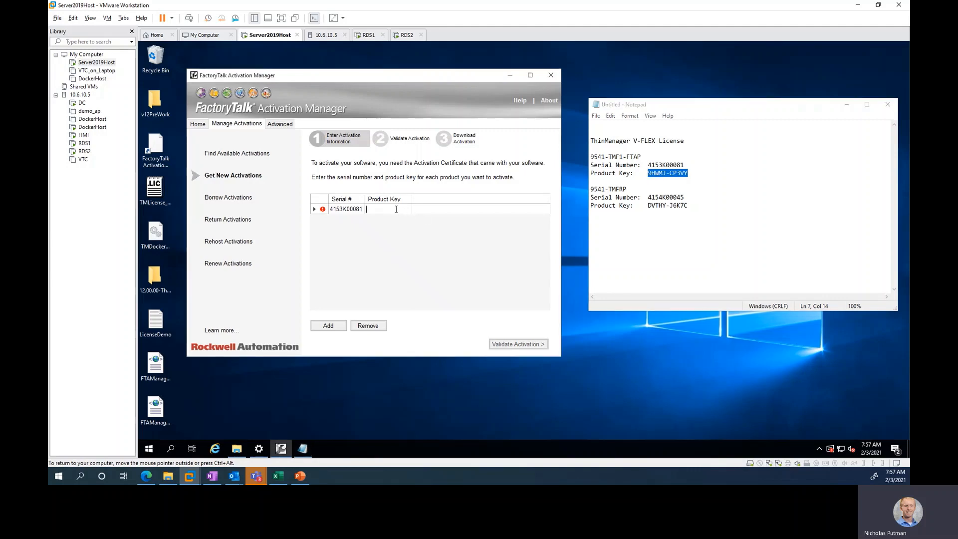
{"action": "key", "text": "ctrl+v"}
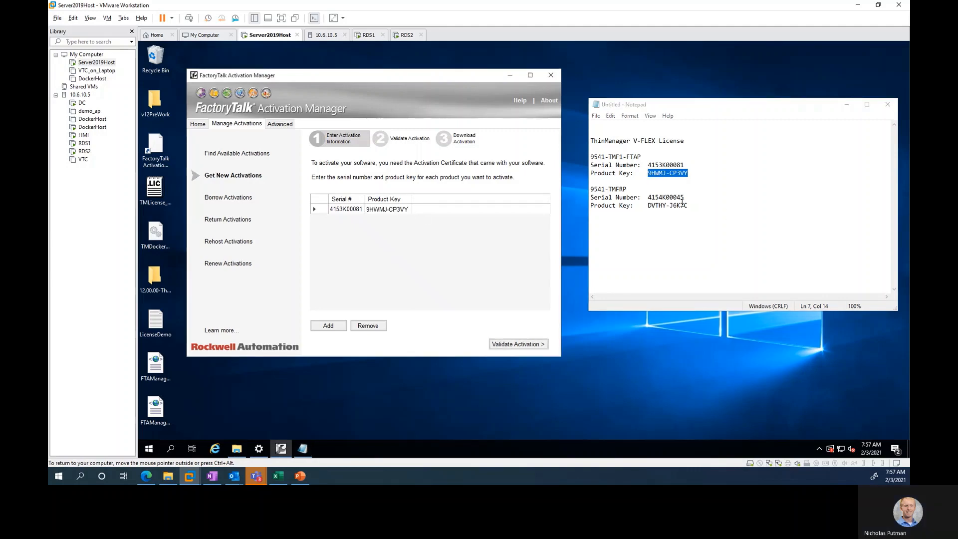
{"action": "double_click", "coordinate": [680, 198]}
{"action": "left_click", "coordinate": [328, 326]}
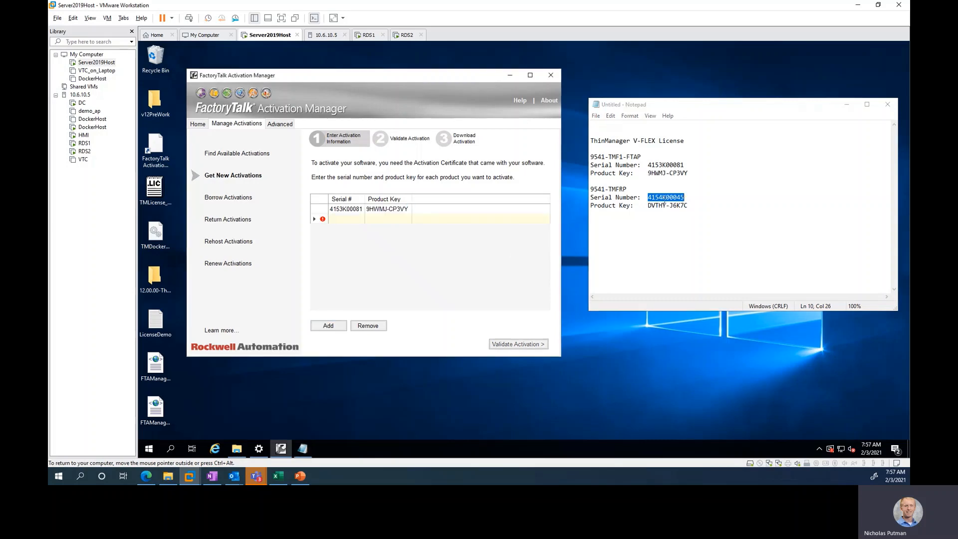
{"action": "left_click", "coordinate": [352, 220]}
{"action": "key", "text": "ctrl+v"}
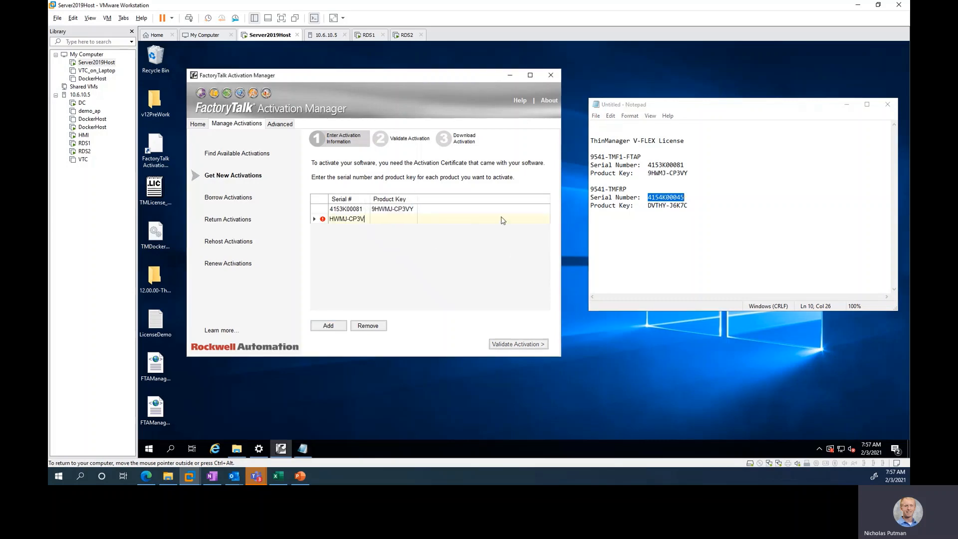
{"action": "left_click_drag", "start_coordinate": [688, 206], "coordinate": [653, 206]}
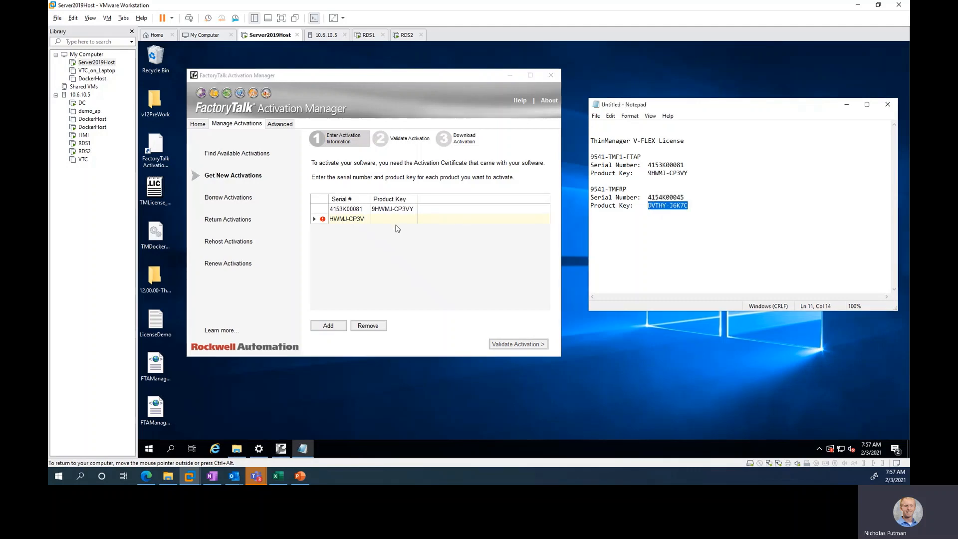
{"action": "left_click", "coordinate": [396, 218]}
{"action": "key", "text": "ctrl+v"}
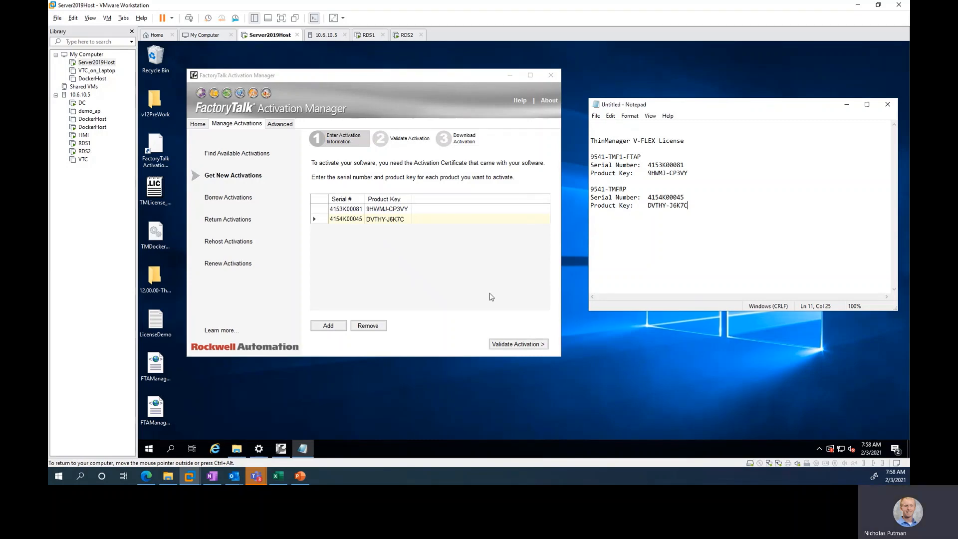
{"action": "left_click", "coordinate": [521, 345]}
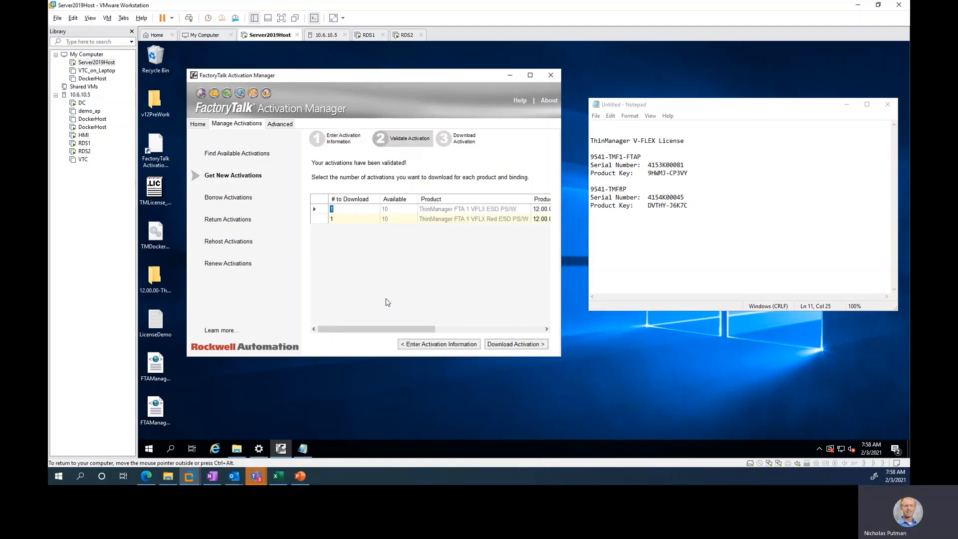
Widen FactoryTalk Activation Manager to show all columns and set the number to download to 8 for both ThinManager products.
{"action": "mouse_move", "coordinate": [382, 330]}
{"action": "left_mouse_down"}
{"action": "mouse_move", "coordinate": [393, 330]}
{"action": "mouse_move", "coordinate": [381, 330]}
{"action": "left_mouse_up"}
{"action": "left_click_drag", "start_coordinate": [559, 359], "coordinate": [798, 383]}
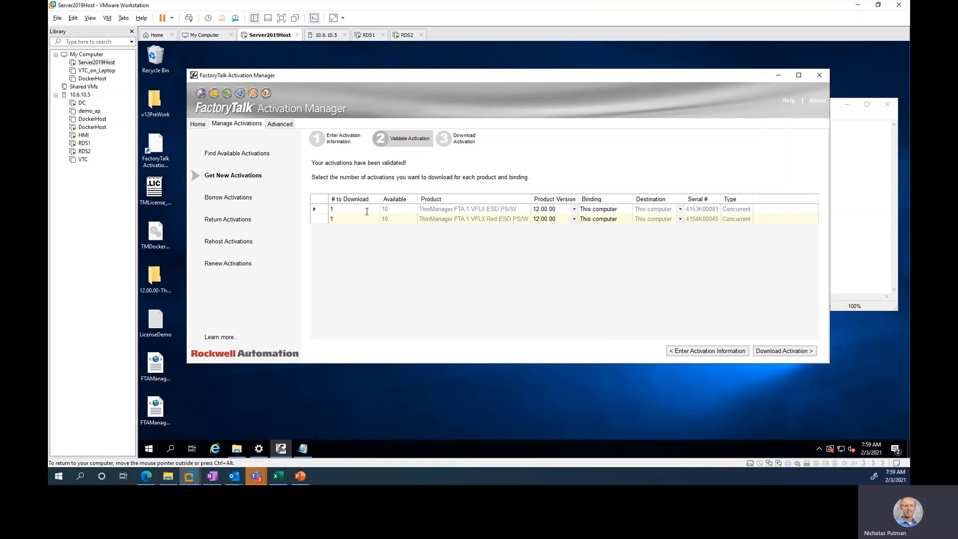
{"action": "left_click", "coordinate": [366, 212]}
{"action": "left_click", "coordinate": [361, 218]}
{"action": "type", "text": "8"}
Bind the ThinManager FTA 1 VFLX activation to RDS1 and the Red activation to RDS2, and download both.
{"action": "left_click", "coordinate": [680, 212]}
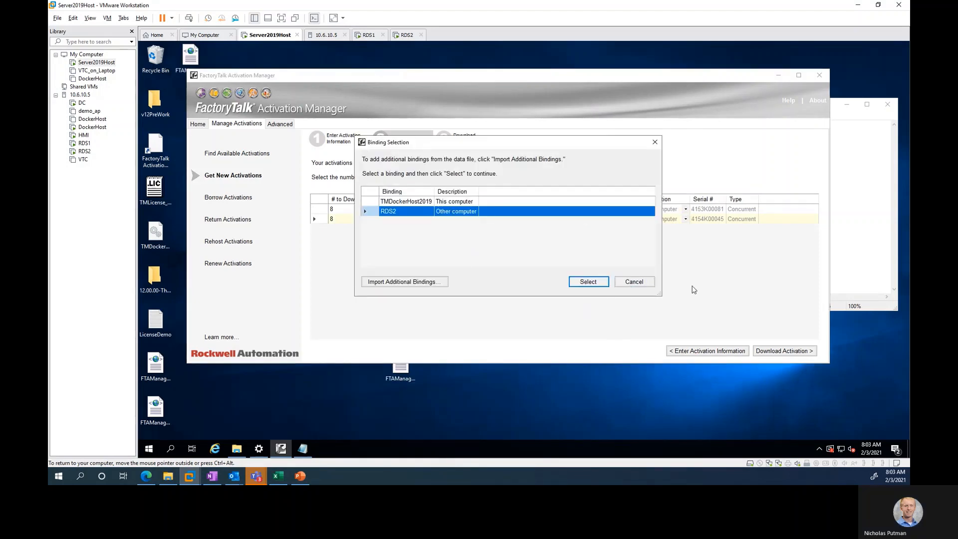
{"action": "left_click", "coordinate": [588, 282]}
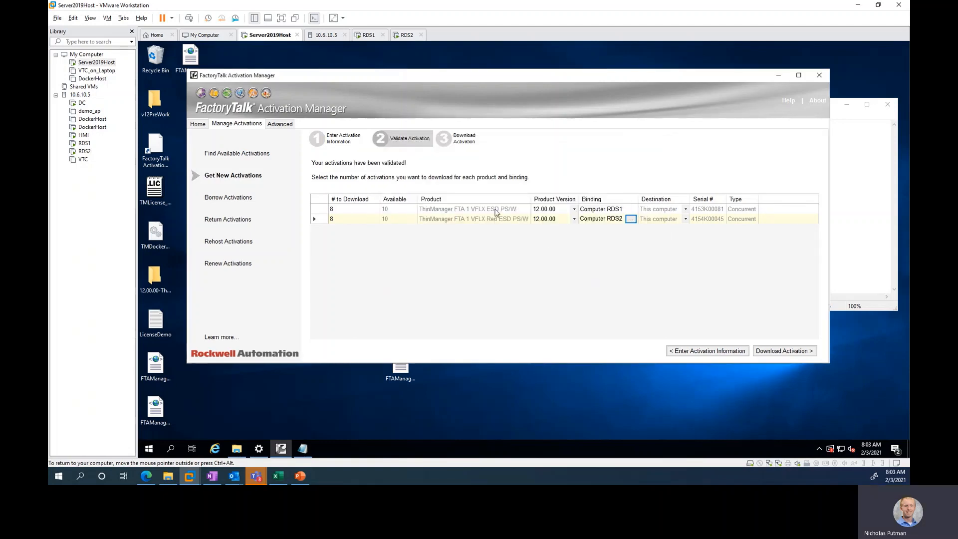
{"action": "left_click", "coordinate": [650, 268]}
{"action": "left_click", "coordinate": [783, 351]}
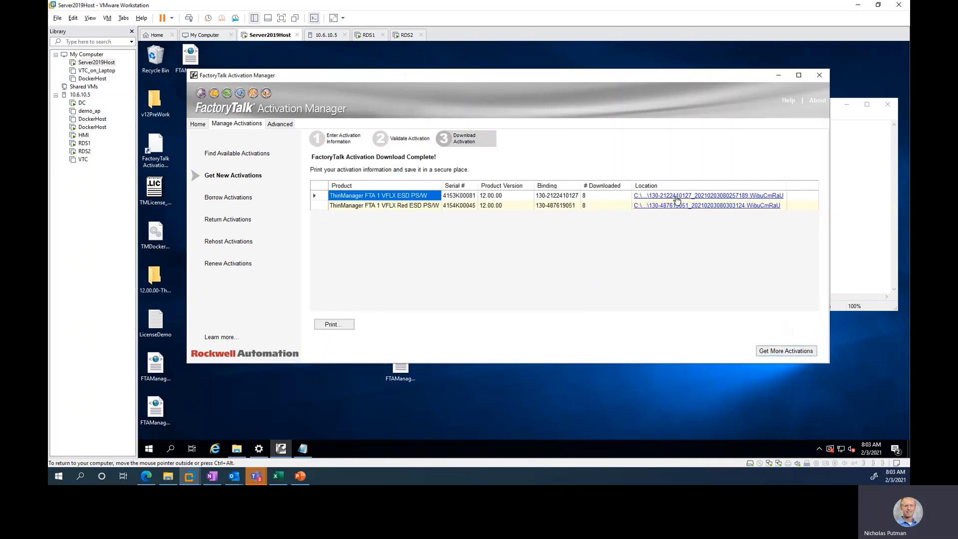
Open the download location of the RDS1 activation and copy both activation files out of the Server2019Host virtual machine.
{"action": "left_click", "coordinate": [677, 199]}
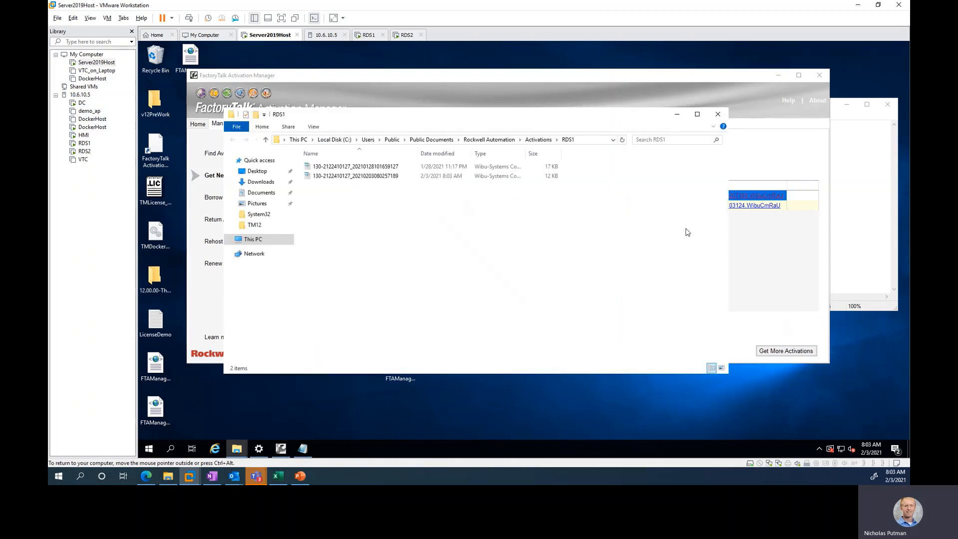
{"action": "left_click_drag", "start_coordinate": [352, 261], "coordinate": [335, 155]}
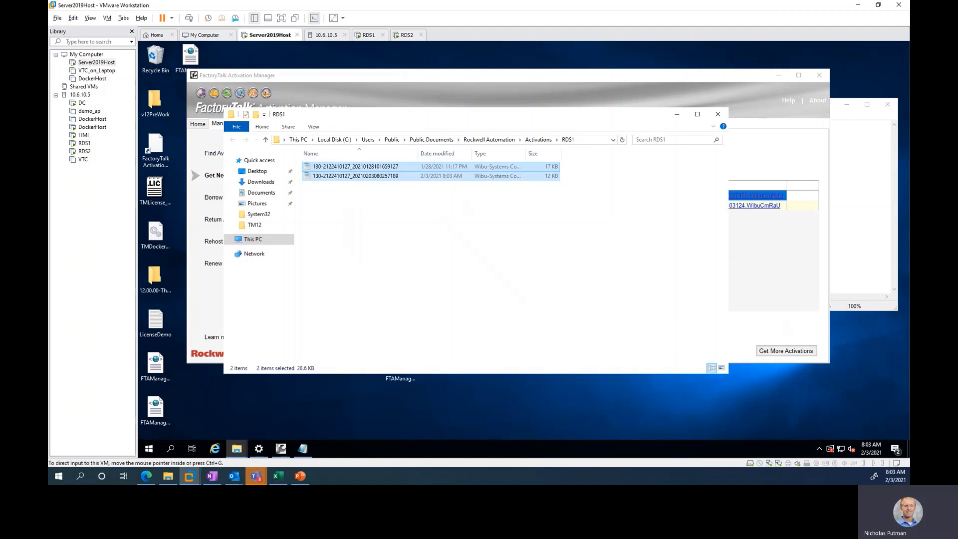
{"action": "left_click_drag", "start_coordinate": [339, 173], "coordinate": [890, 217]}
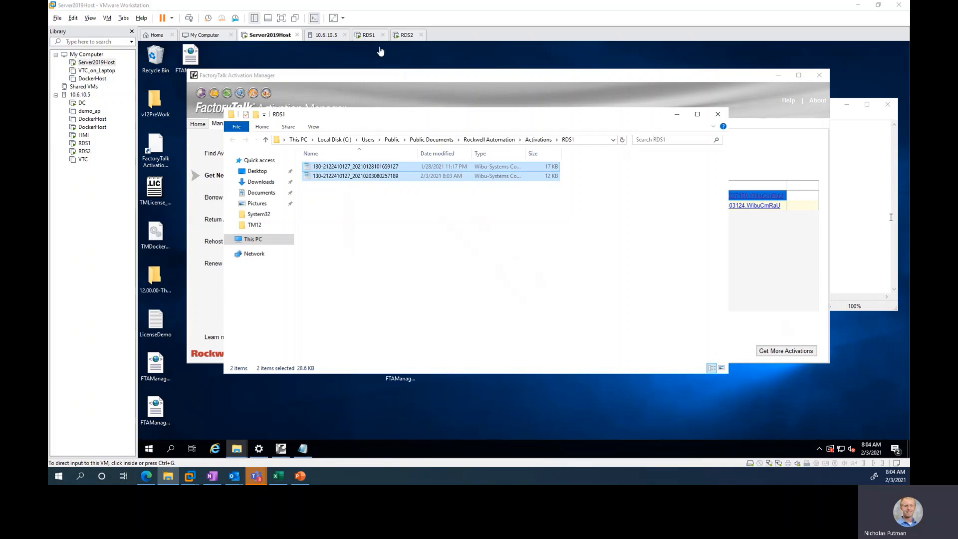
On RDS1, start getting more activations in FactoryTalk Activation Manager, choosing to move already downloaded activation files to this computer.
{"action": "left_click", "coordinate": [369, 36]}
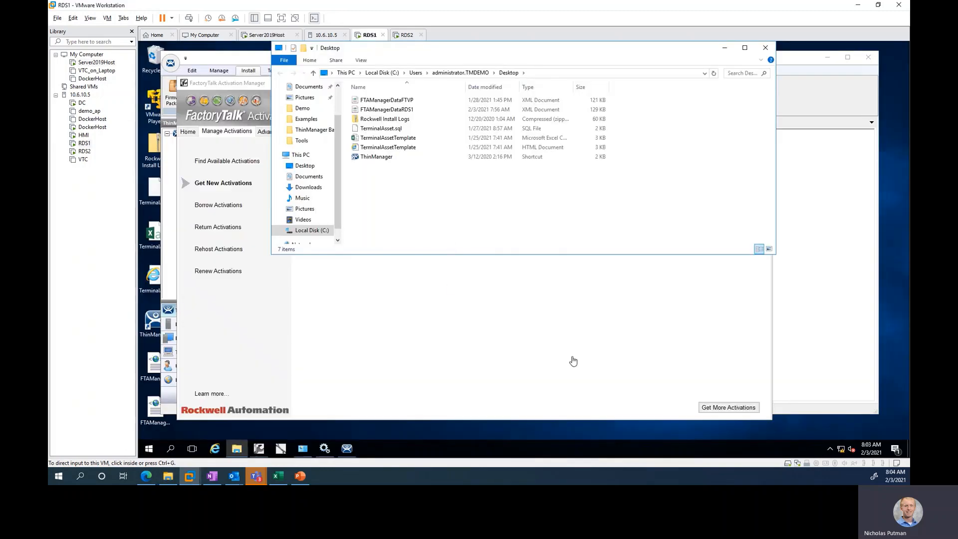
{"action": "left_click", "coordinate": [271, 344]}
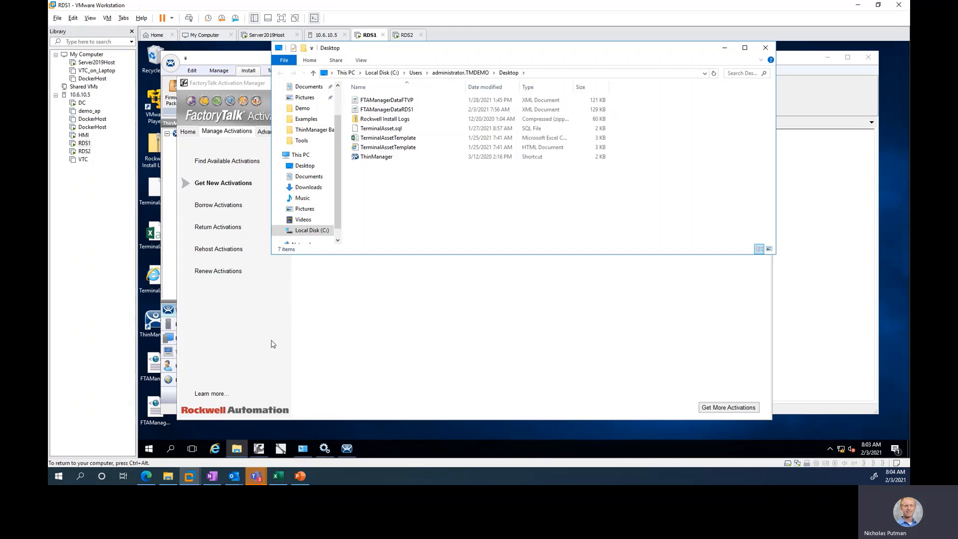
{"action": "left_click", "coordinate": [310, 337]}
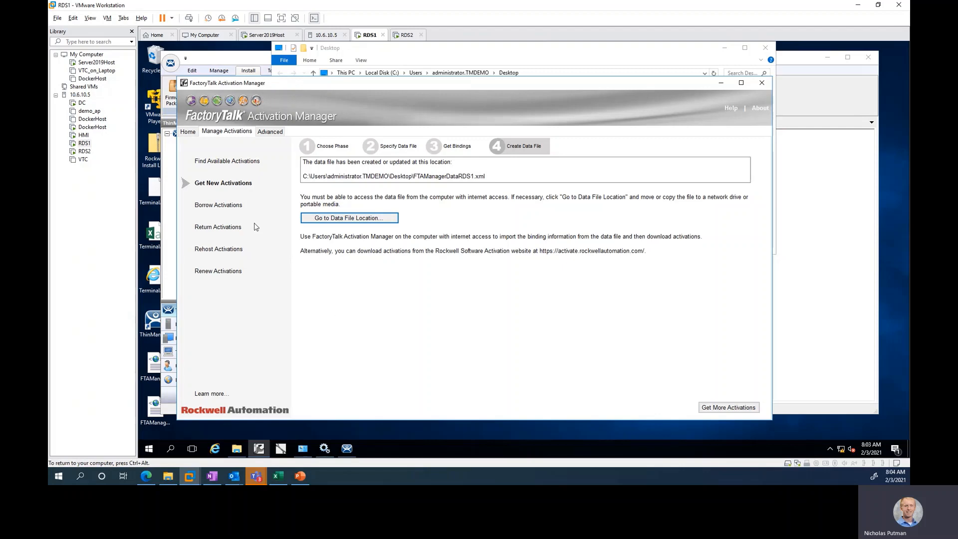
{"action": "left_click", "coordinate": [230, 183]}
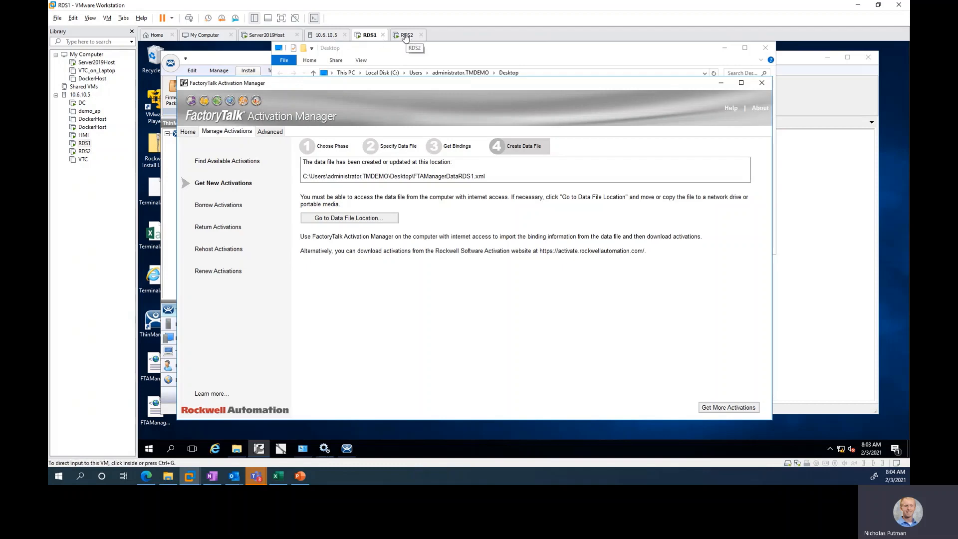
{"action": "left_click", "coordinate": [728, 407]}
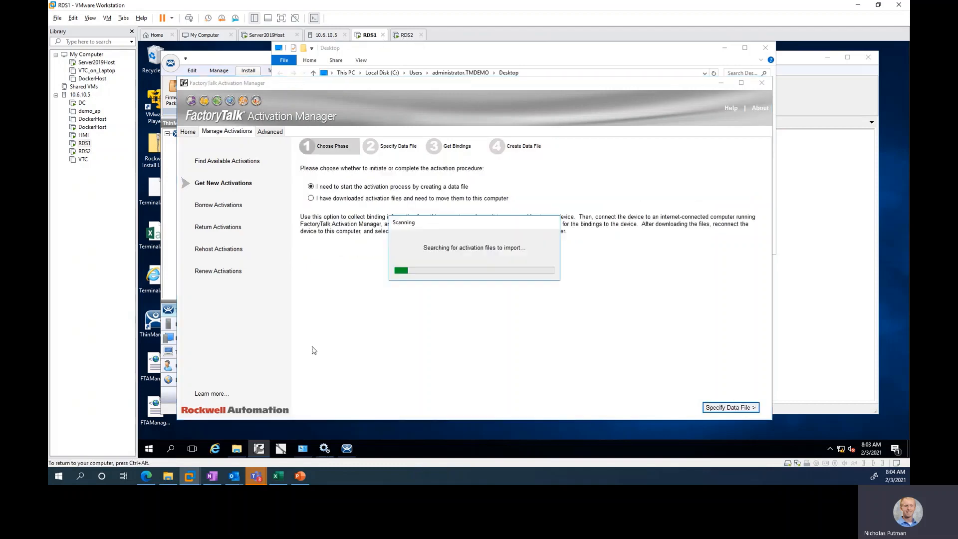
{"action": "left_click", "coordinate": [311, 198]}
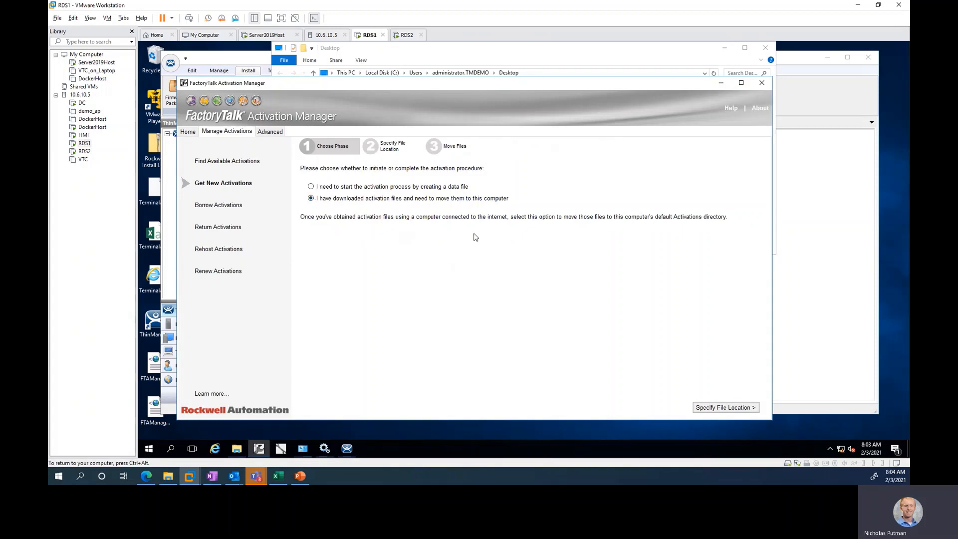
{"action": "left_click", "coordinate": [732, 407]}
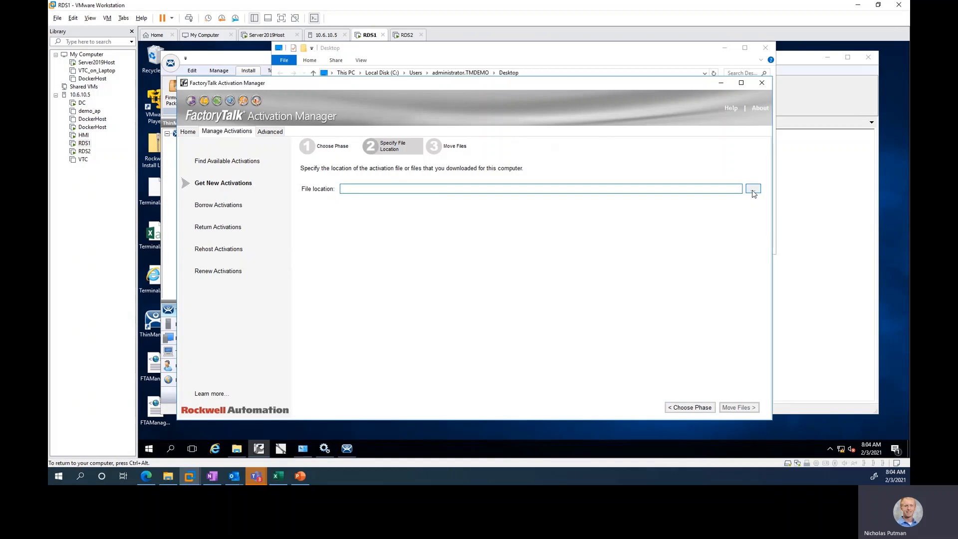
Specify the Desktop under This PC as the activation file location and move the files to RDS1.
{"action": "left_click", "coordinate": [168, 476]}
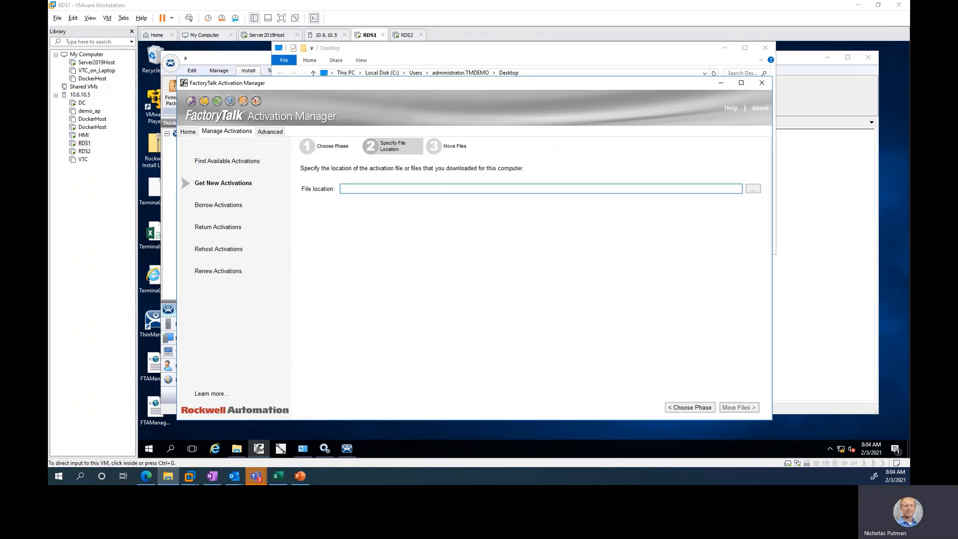
{"action": "left_click", "coordinate": [746, 188]}
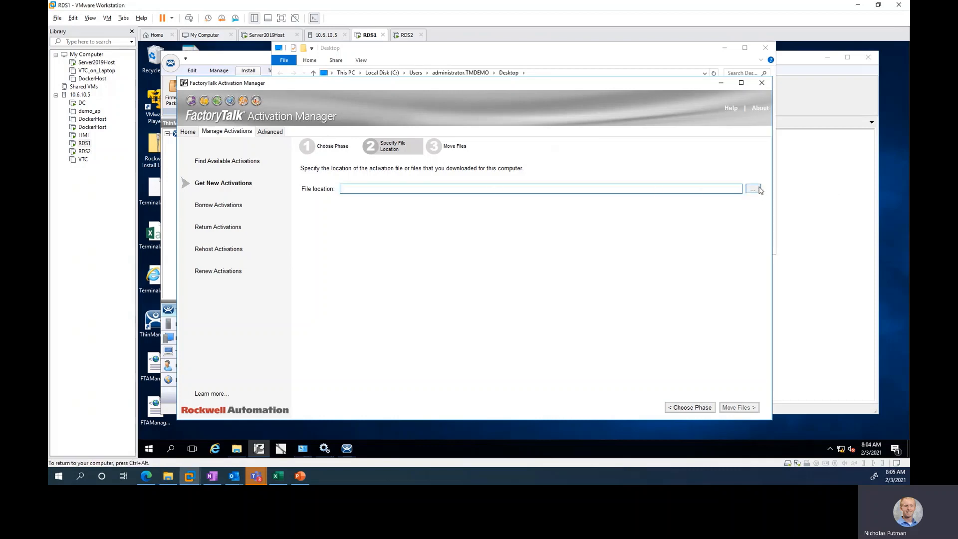
{"action": "left_click", "coordinate": [753, 188]}
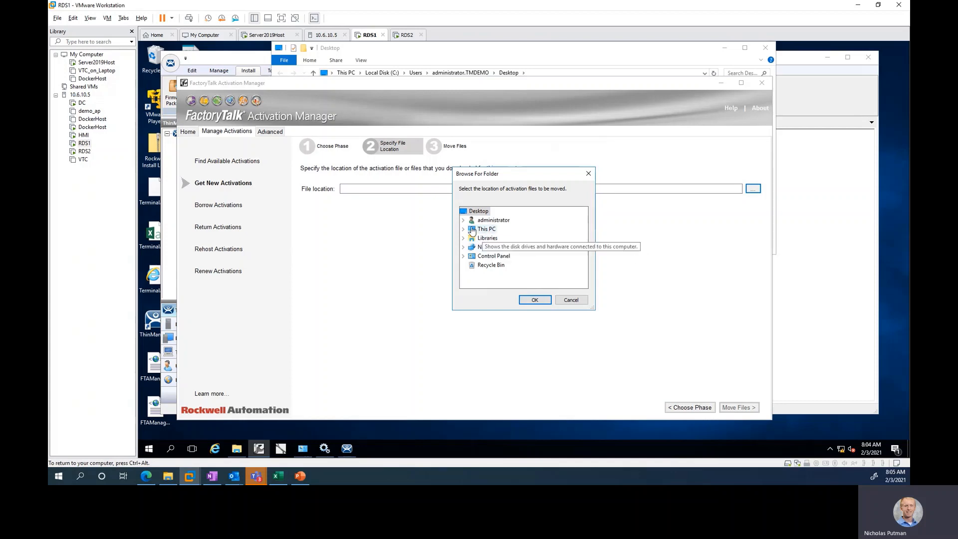
{"action": "double_click", "coordinate": [486, 230]}
{"action": "left_click", "coordinate": [501, 231]}
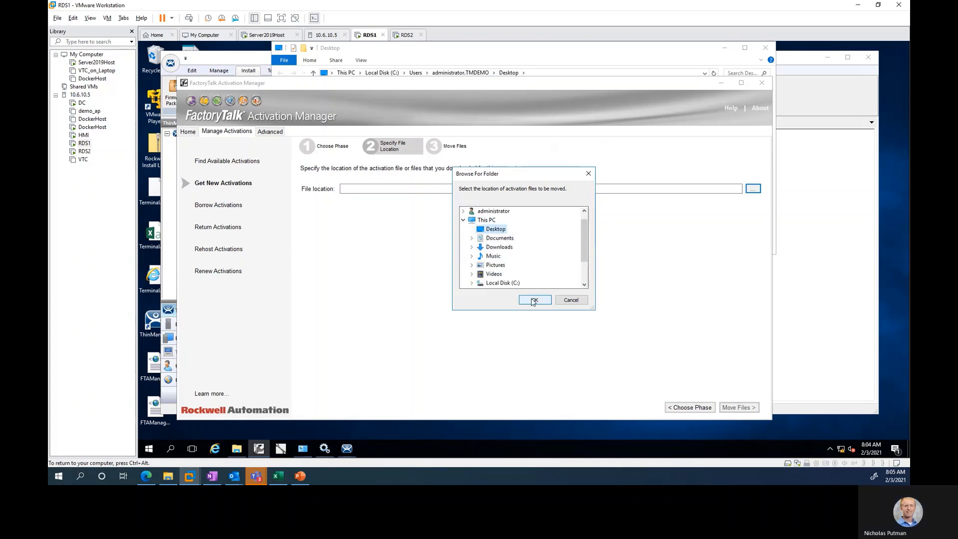
{"action": "left_click", "coordinate": [535, 300]}
{"action": "left_click", "coordinate": [739, 407]}
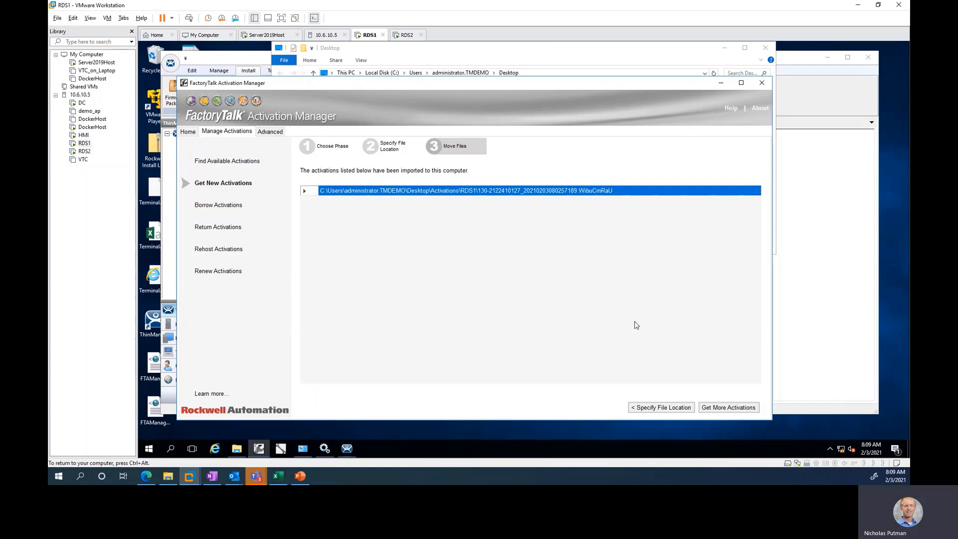
Switch to RDS2 and move its downloaded activation files to that computer from the Activations\RDS2 folder on the Desktop.
{"action": "left_click", "coordinate": [406, 35]}
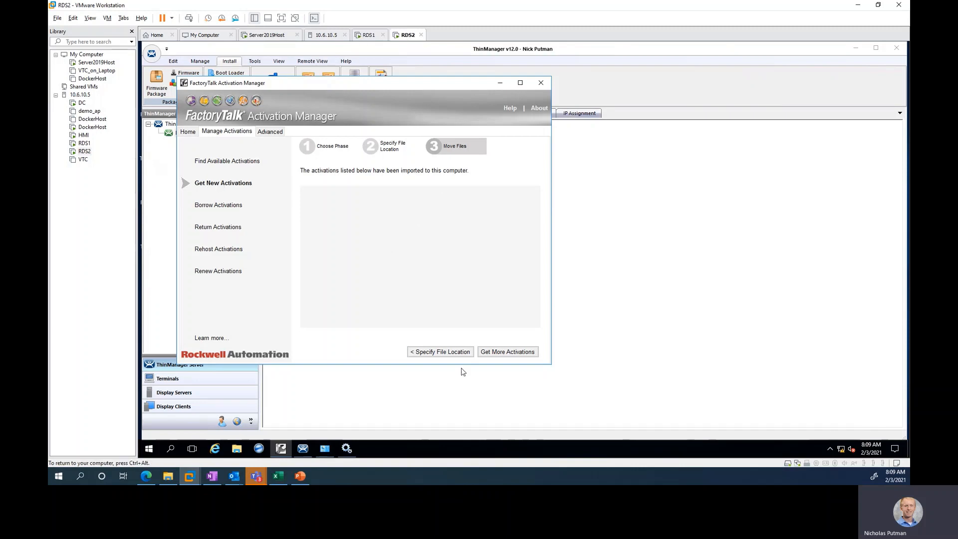
{"action": "left_click", "coordinate": [499, 353]}
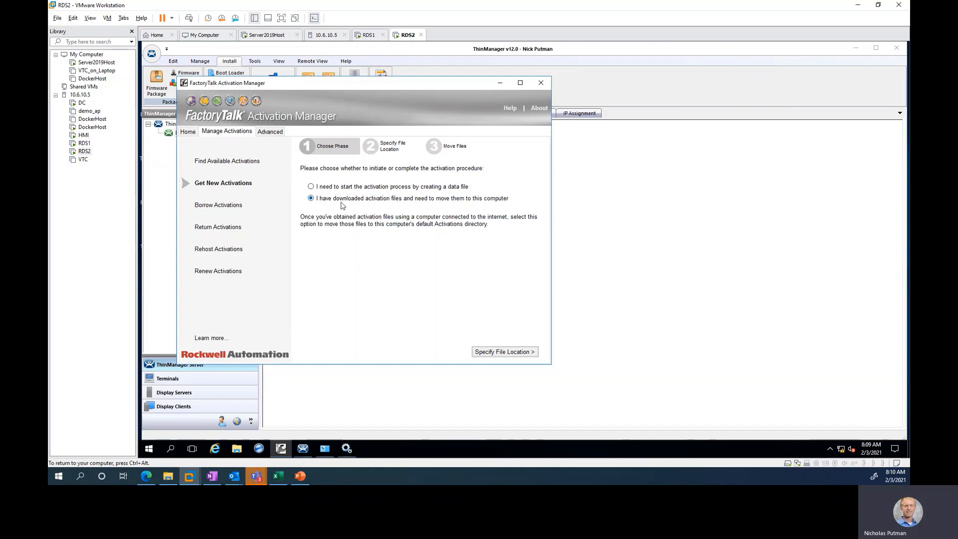
{"action": "left_click", "coordinate": [519, 352]}
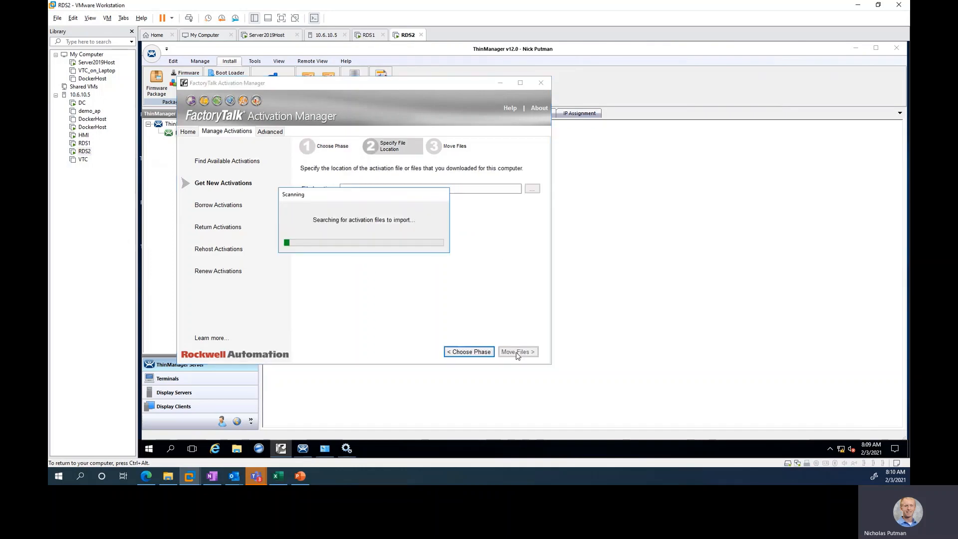
{"action": "left_click", "coordinate": [532, 189]}
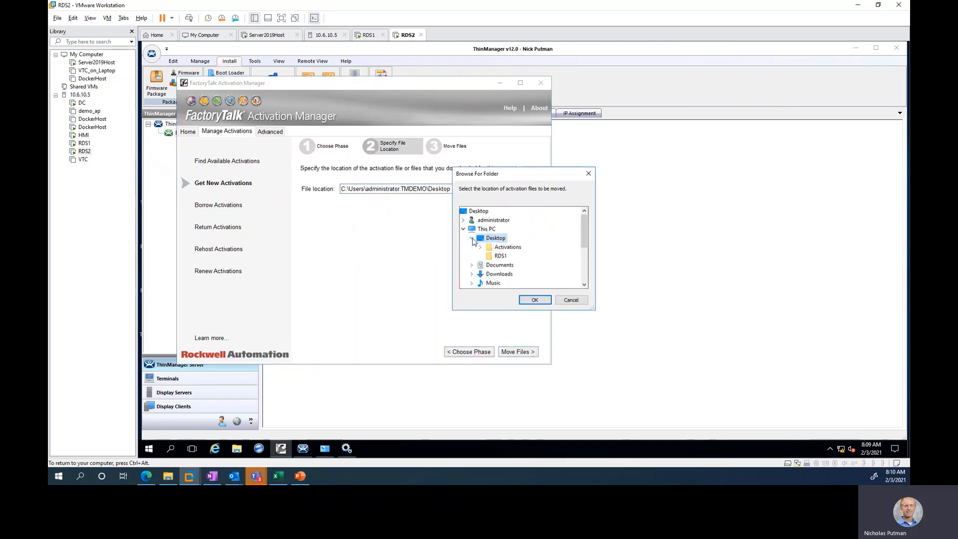
{"action": "double_click", "coordinate": [508, 247]}
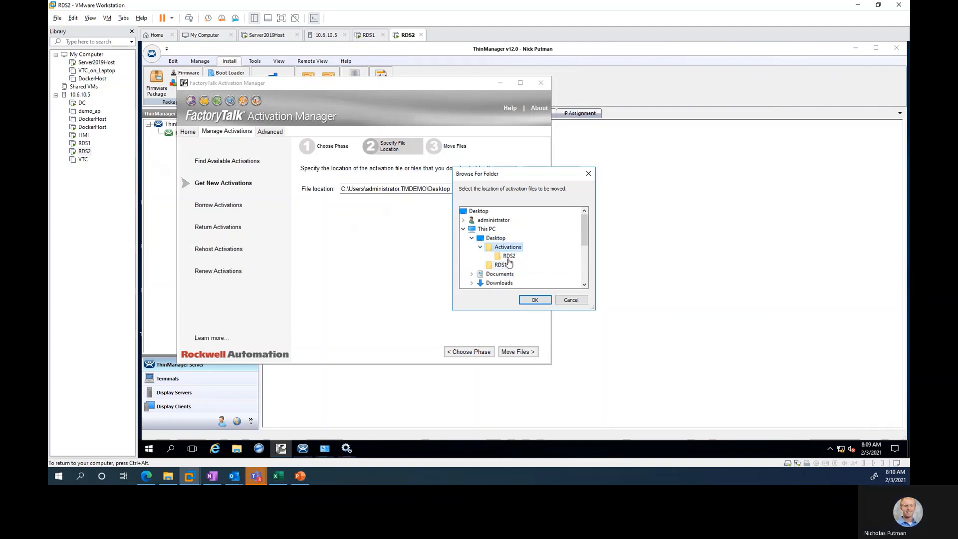
{"action": "left_click", "coordinate": [509, 255]}
{"action": "left_click", "coordinate": [540, 299]}
{"action": "left_click", "coordinate": [525, 352]}
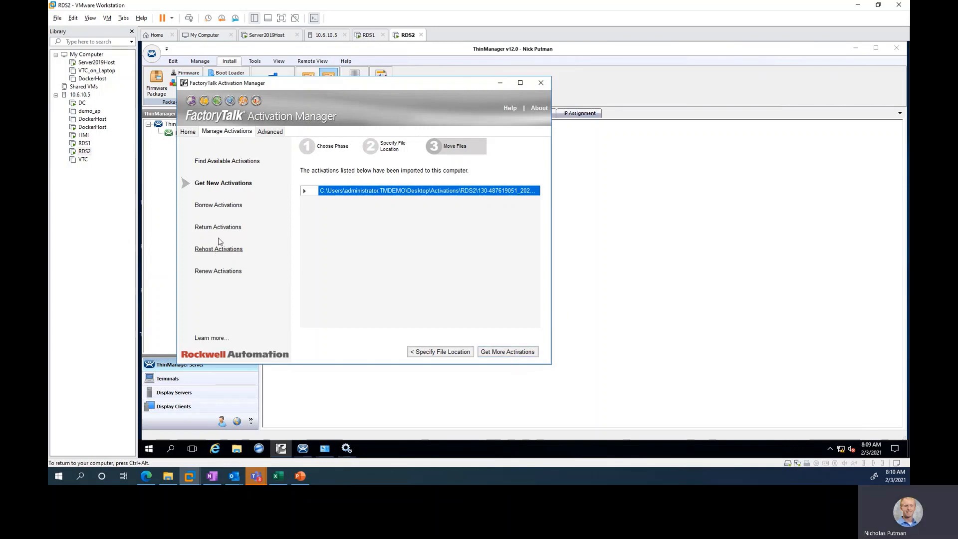
Refresh the available activations on RDS2 and check the ThinManager V-FLEX Redundant entry with product version 12.00.00.
{"action": "left_click", "coordinate": [234, 161]}
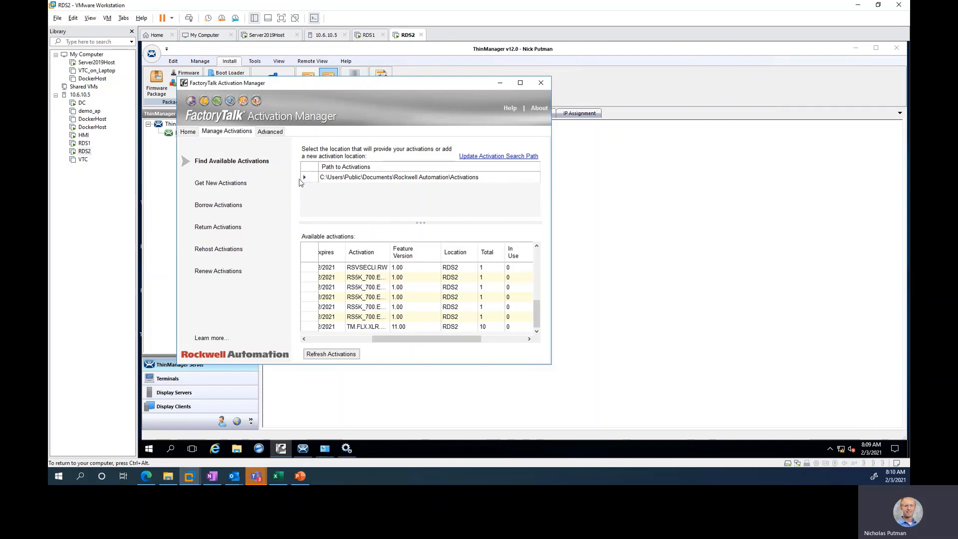
{"action": "left_click", "coordinate": [340, 353]}
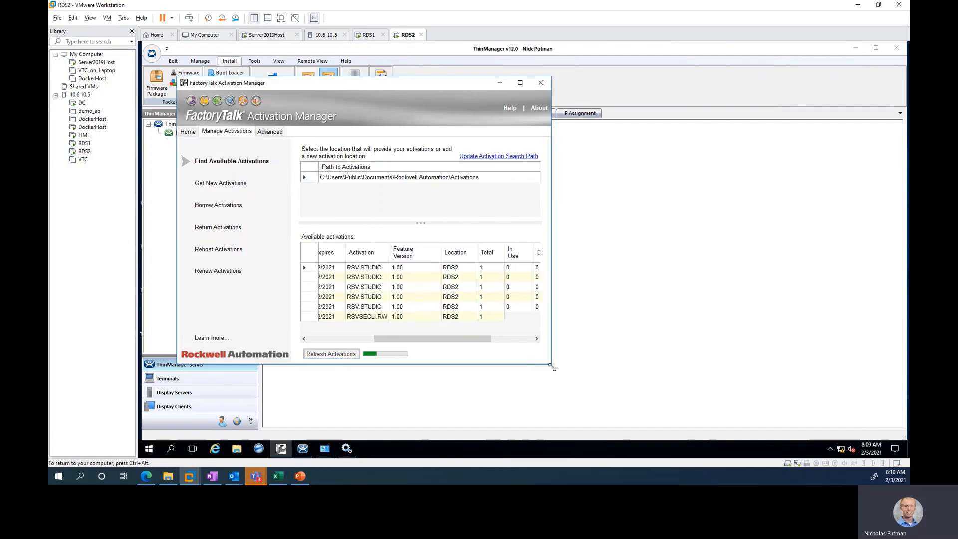
{"action": "left_click_drag", "start_coordinate": [551, 365], "coordinate": [764, 395]}
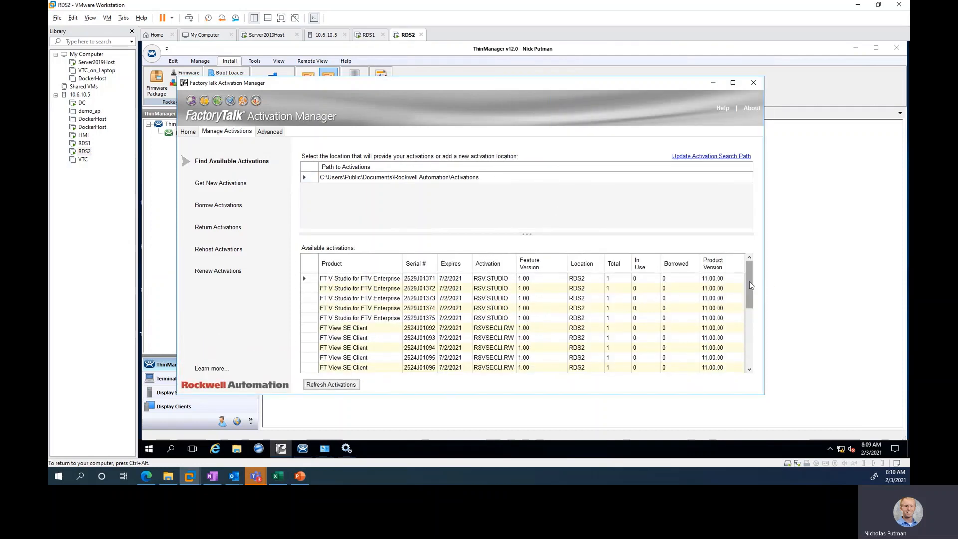
{"action": "left_click_drag", "start_coordinate": [750, 285], "coordinate": [748, 378]}
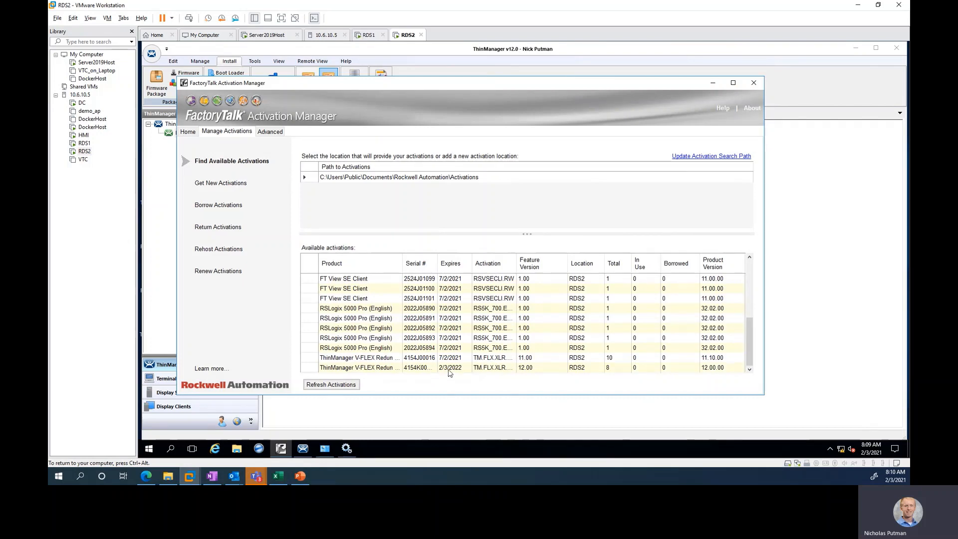
{"action": "left_click", "coordinate": [402, 371]}
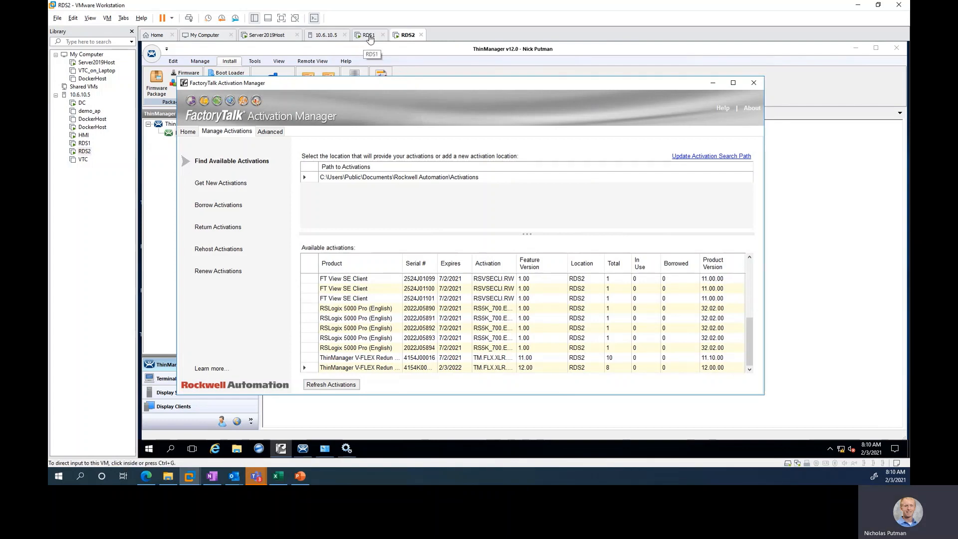
On RDS1, switch to ThinManager and turn off Automatic Synchronization in the ThinManager Server List configuration.
{"action": "left_click", "coordinate": [369, 38]}
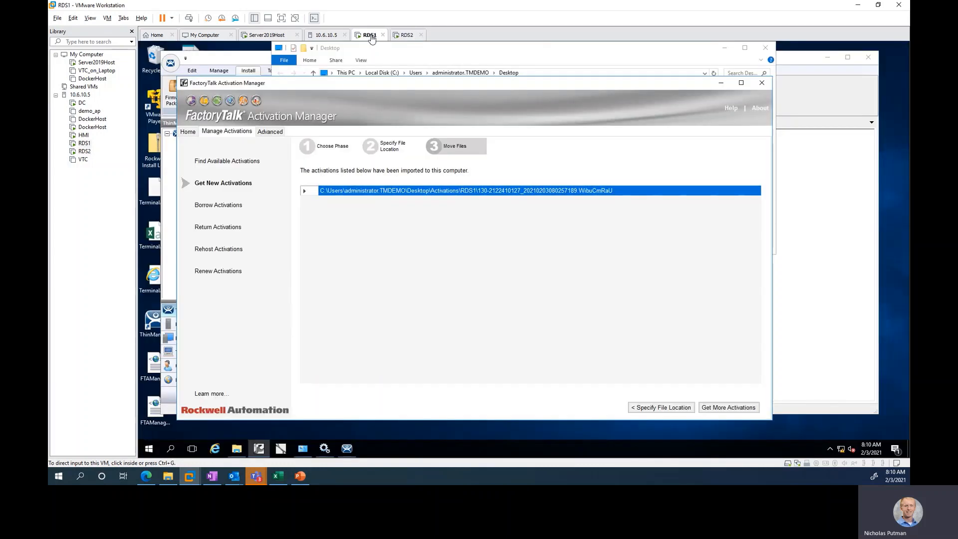
{"action": "left_click", "coordinate": [347, 448]}
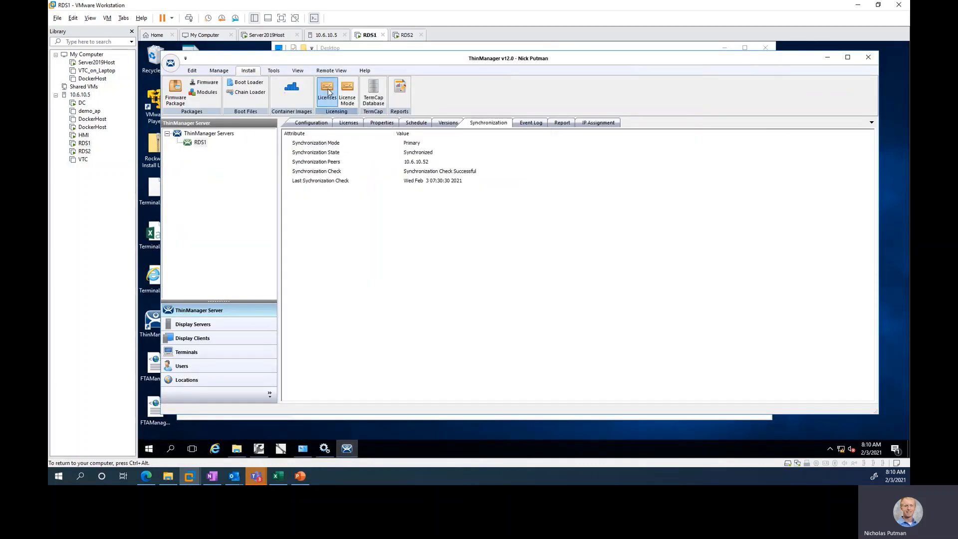
{"action": "left_click", "coordinate": [223, 72]}
{"action": "left_click", "coordinate": [351, 94]}
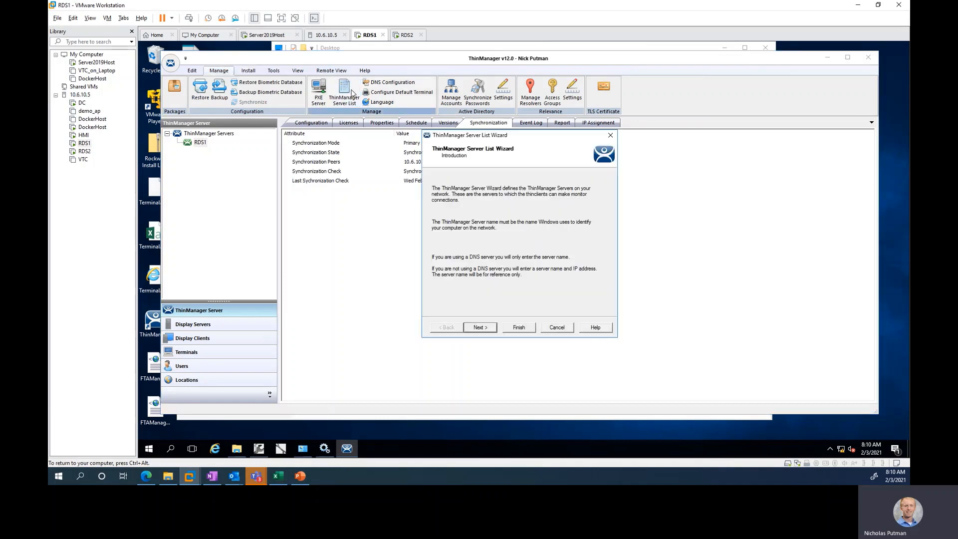
{"action": "left_click", "coordinate": [479, 327]}
{"action": "left_click", "coordinate": [461, 246]}
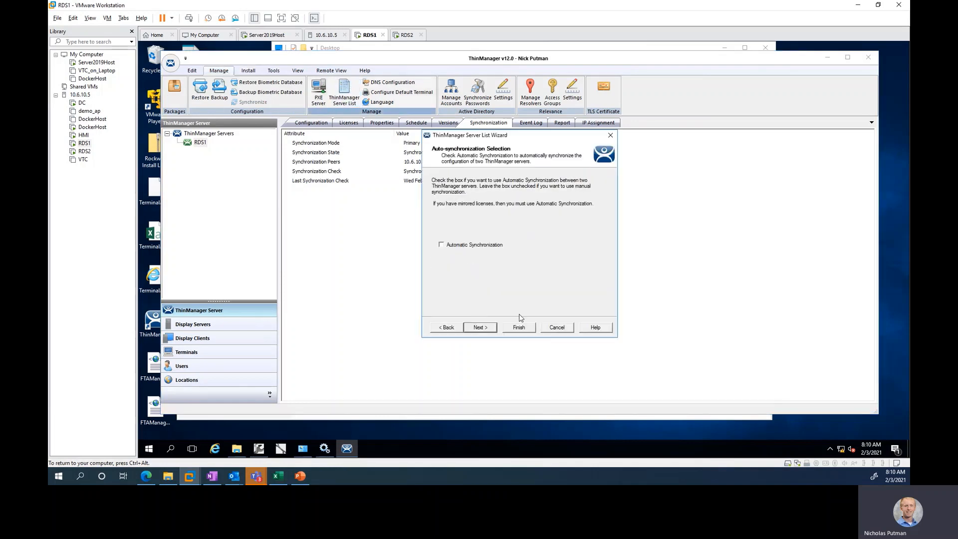
{"action": "left_click", "coordinate": [518, 328]}
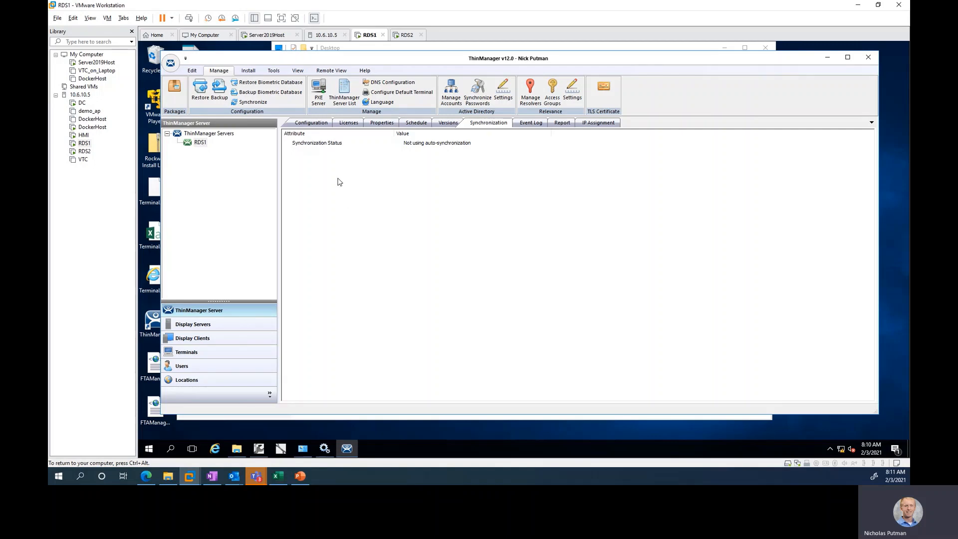
Examine the 6200T-KB terminal's configuration and live shadow view, along with the license usage of the RDS1 ThinManager server.
{"action": "left_click", "coordinate": [214, 354]}
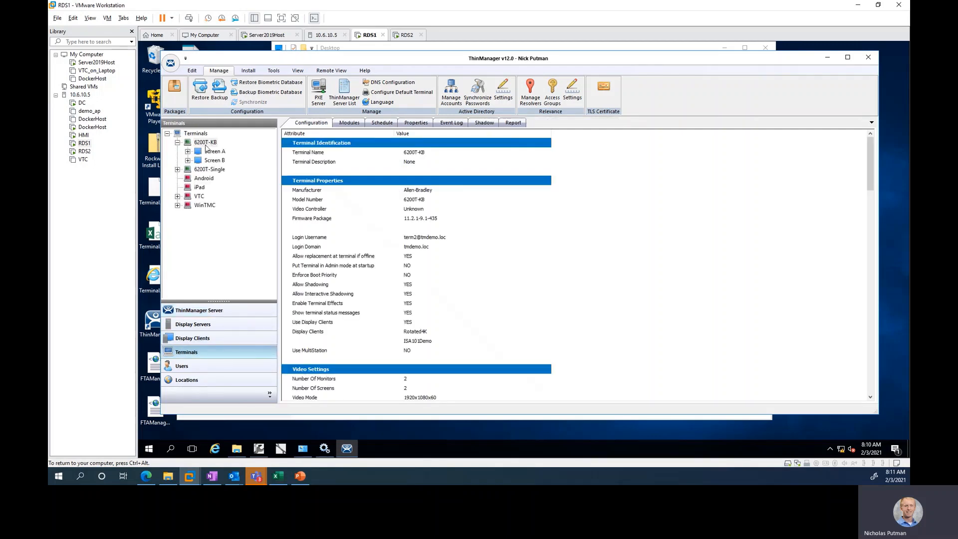
{"action": "scroll", "coordinate": [401, 250], "scroll_direction": "down", "scroll_amount": 1}
{"action": "scroll", "coordinate": [401, 249], "scroll_direction": "down", "scroll_amount": 9}
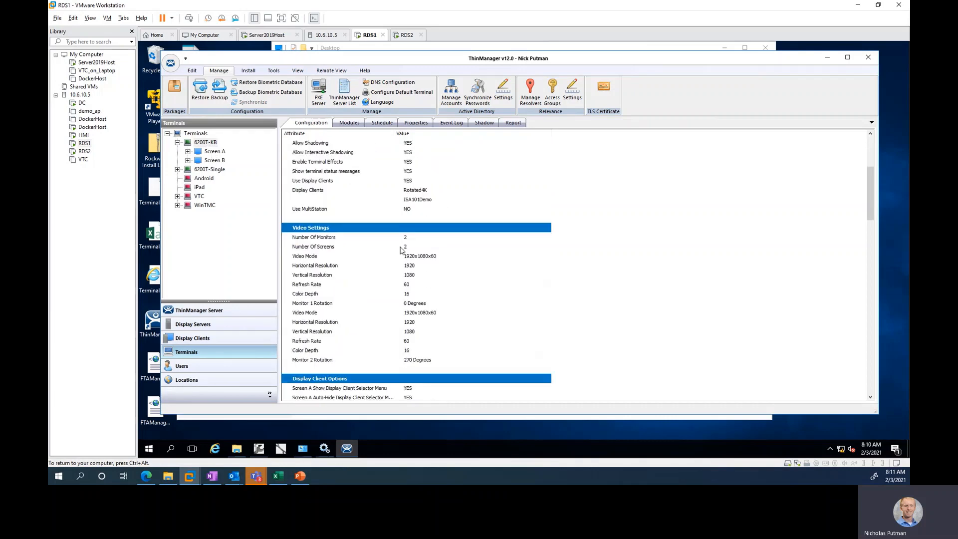
{"action": "scroll", "coordinate": [398, 244], "scroll_direction": "up", "scroll_amount": 10}
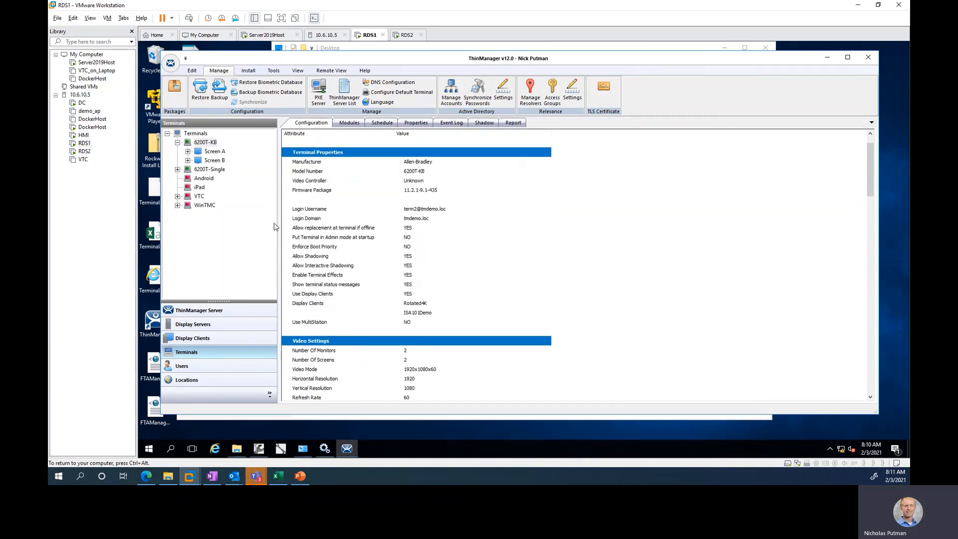
{"action": "left_click", "coordinate": [200, 310]}
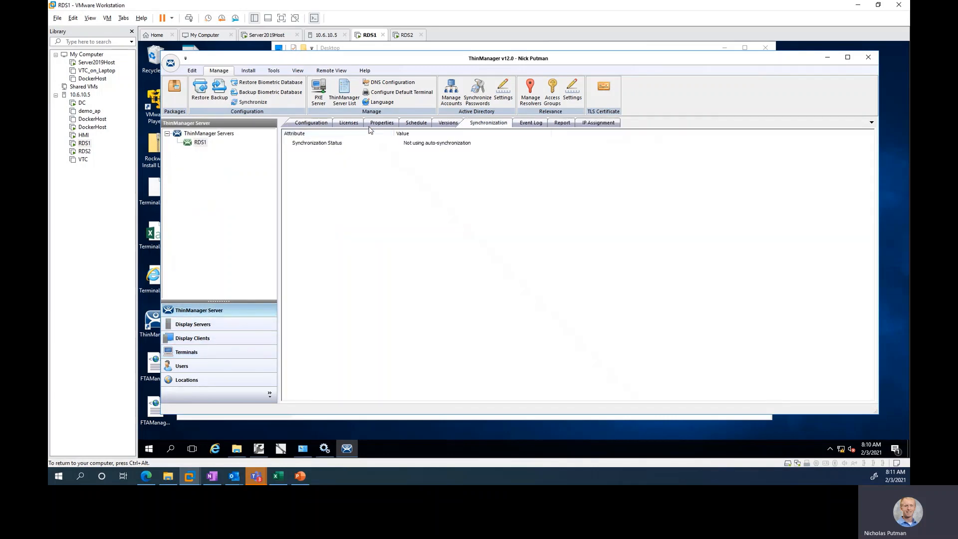
{"action": "left_click", "coordinate": [350, 123]}
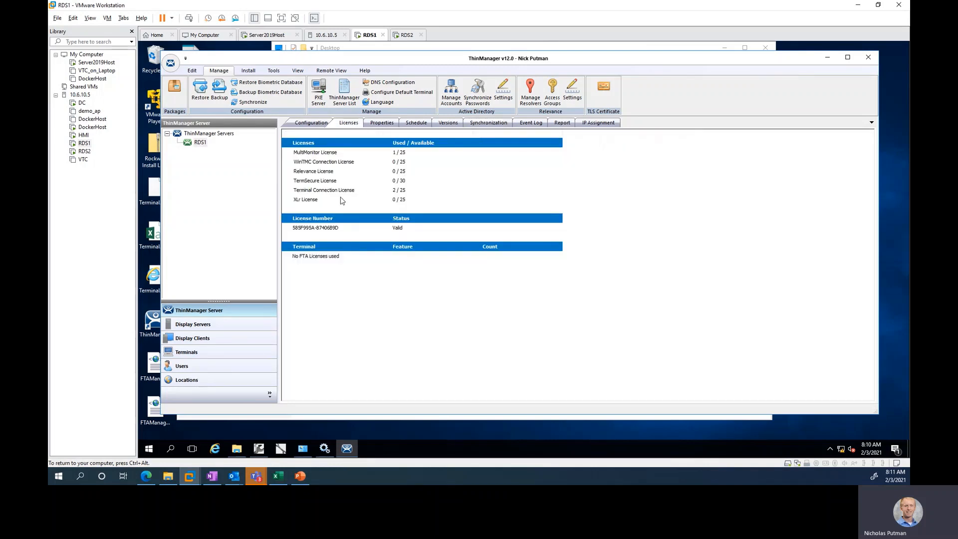
{"action": "left_click", "coordinate": [205, 354]}
{"action": "left_click", "coordinate": [488, 123]}
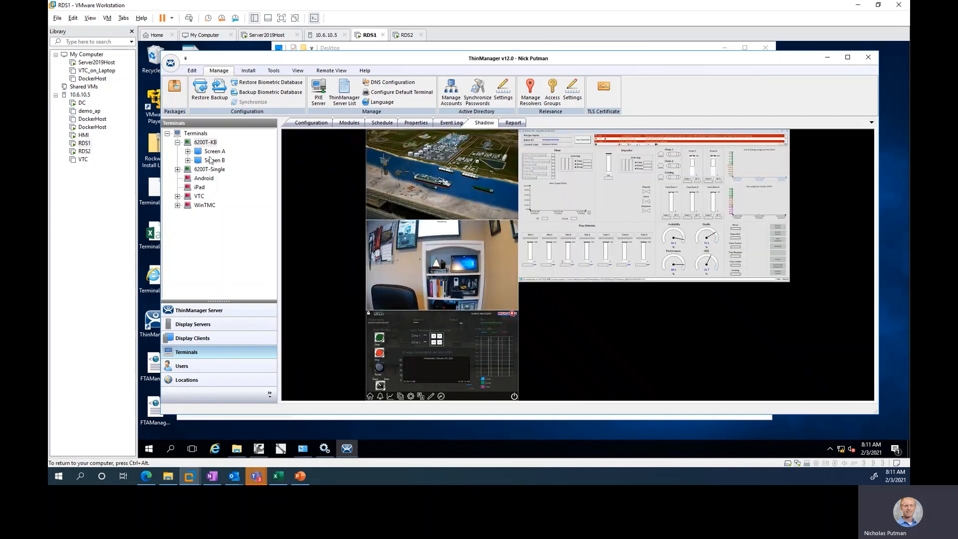
{"action": "left_click", "coordinate": [294, 126]}
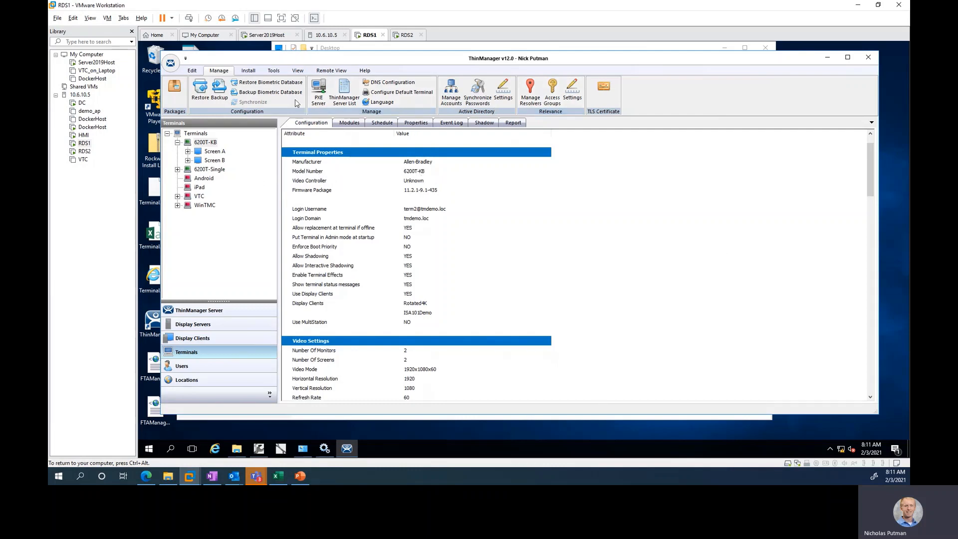
Change the ThinManager license mode on RDS1 to FactoryTalk Activation.
{"action": "left_click", "coordinate": [245, 72]}
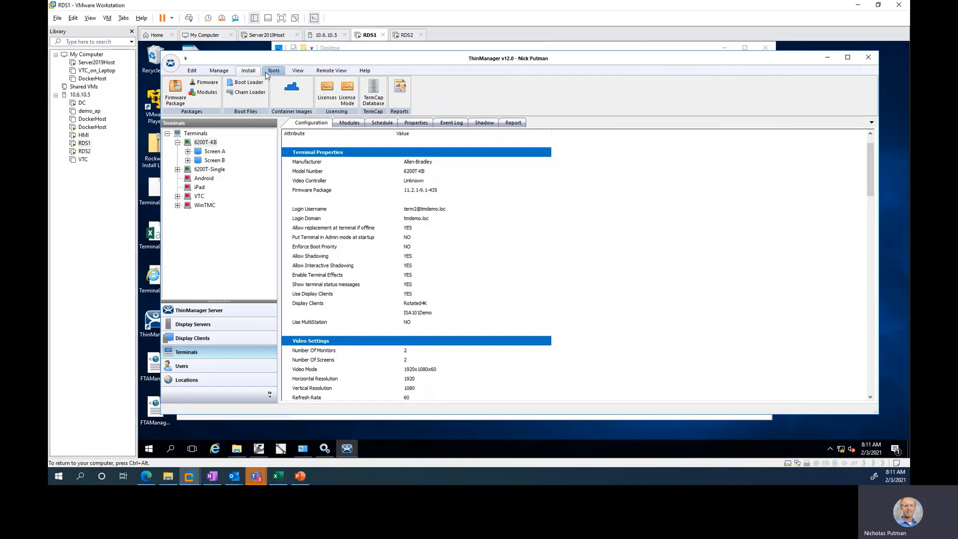
{"action": "left_click", "coordinate": [348, 90]}
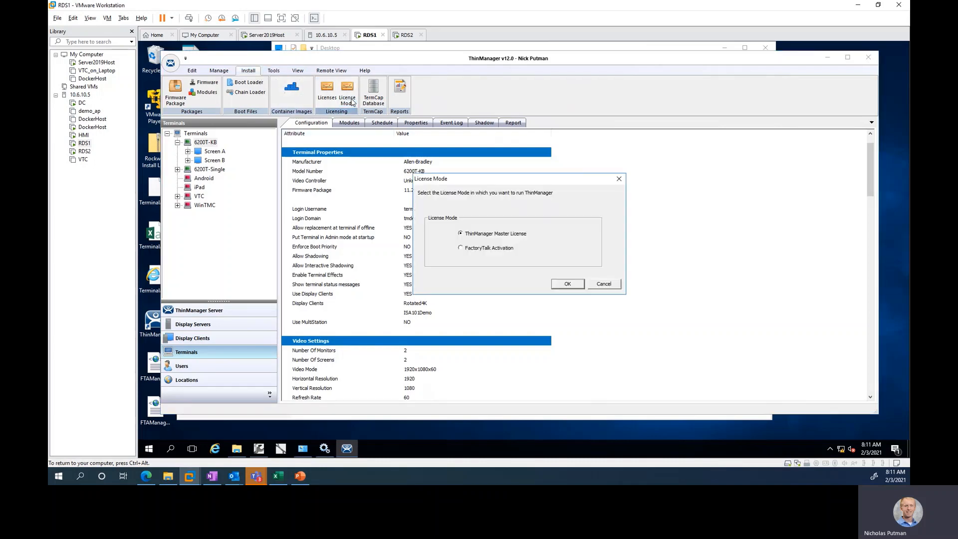
{"action": "left_click", "coordinate": [501, 248]}
{"action": "left_click", "coordinate": [567, 283]}
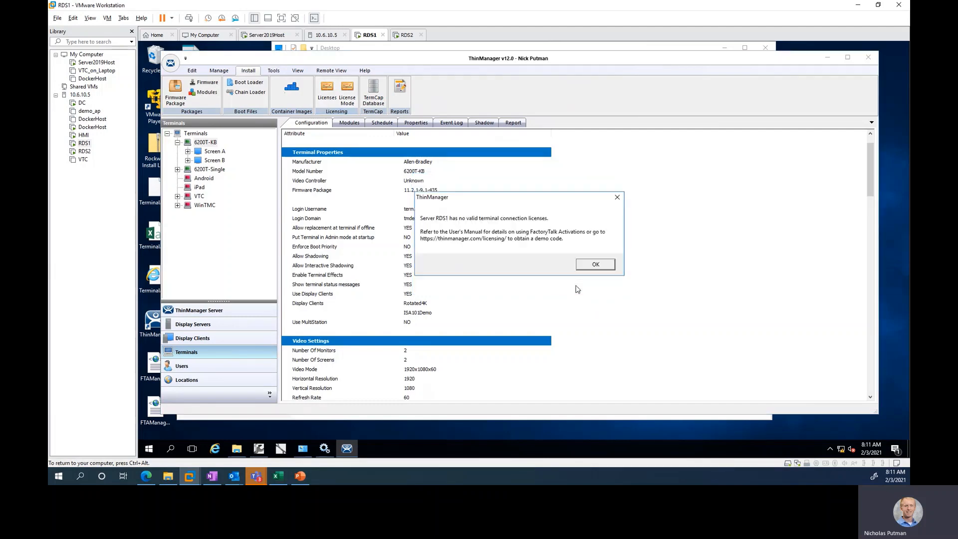
{"action": "left_click", "coordinate": [592, 266]}
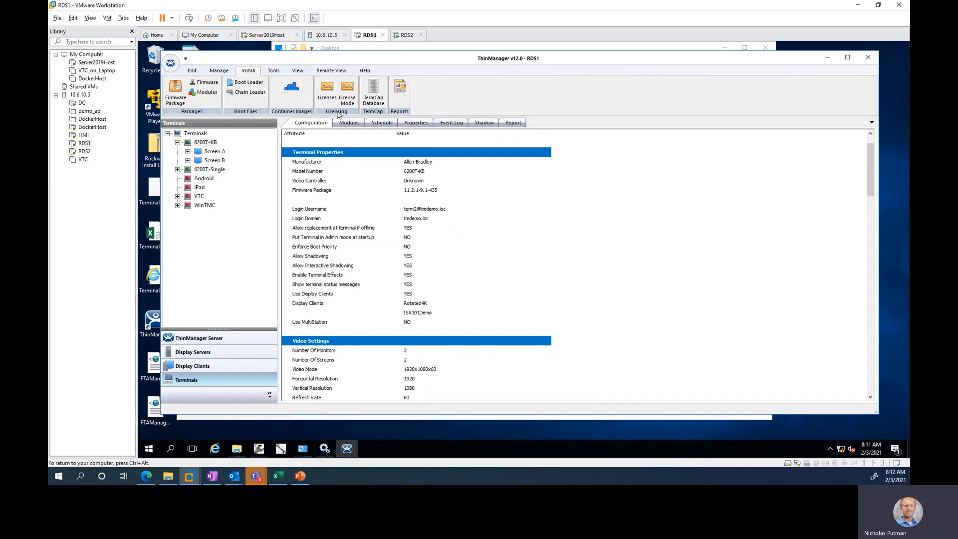
Add 8 activations from the version 12.00 TM.FLX.XLR entry to the RDS1 ThinManager server.
{"action": "left_click", "coordinate": [324, 89]}
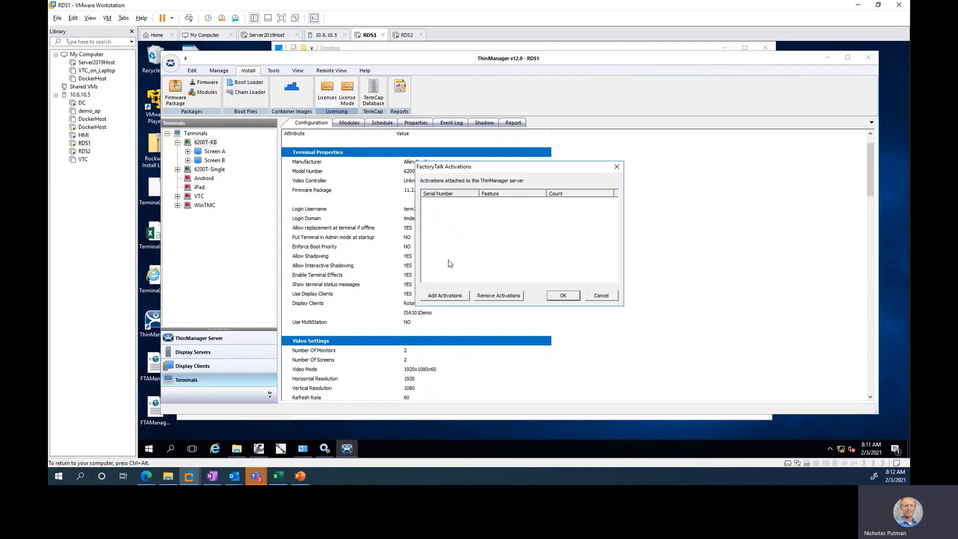
{"action": "left_click", "coordinate": [447, 296]}
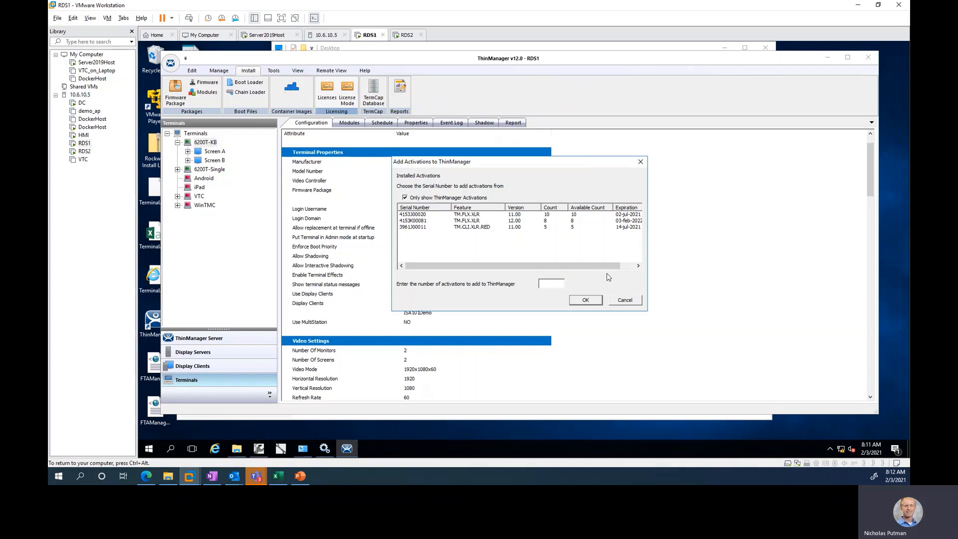
{"action": "left_click", "coordinate": [418, 221]}
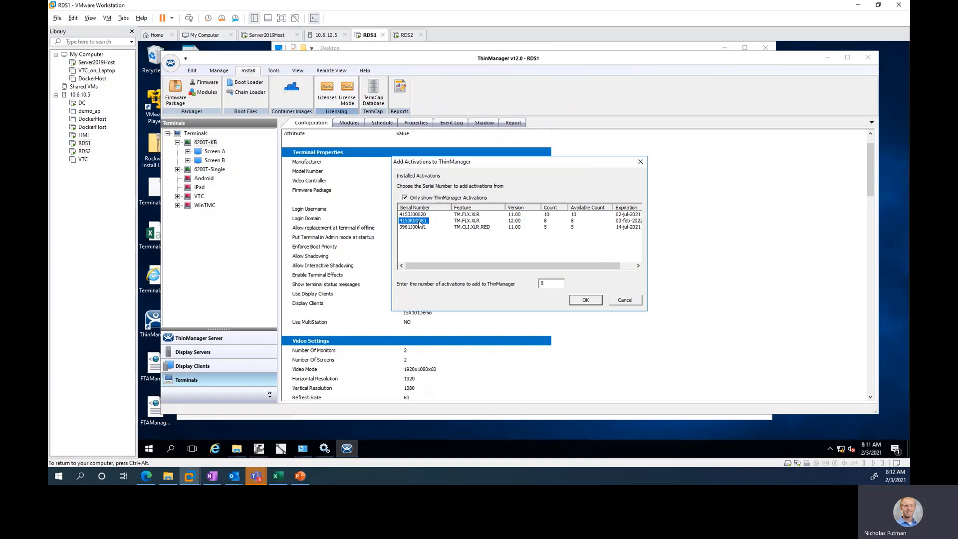
{"action": "double_click", "coordinate": [552, 281]}
{"action": "left_click", "coordinate": [595, 302]}
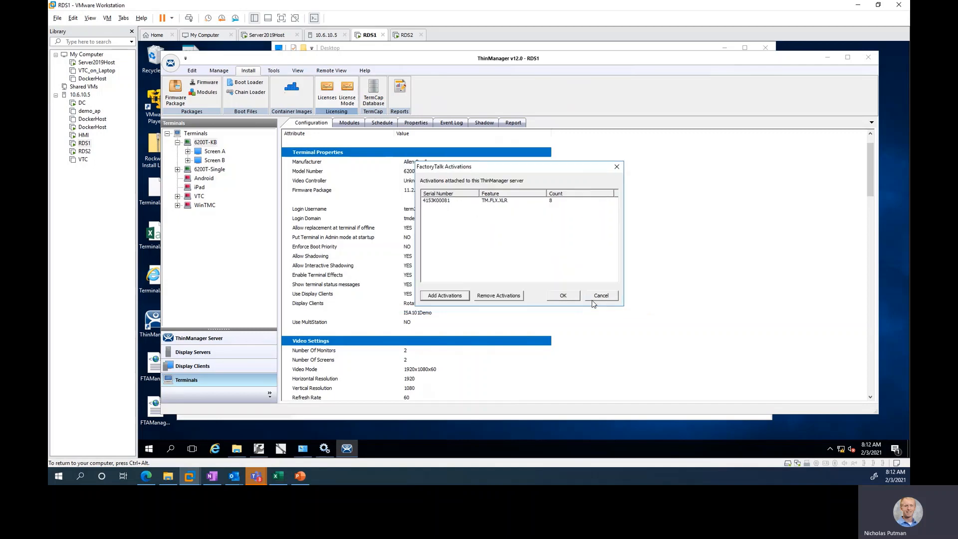
{"action": "left_click", "coordinate": [564, 296]}
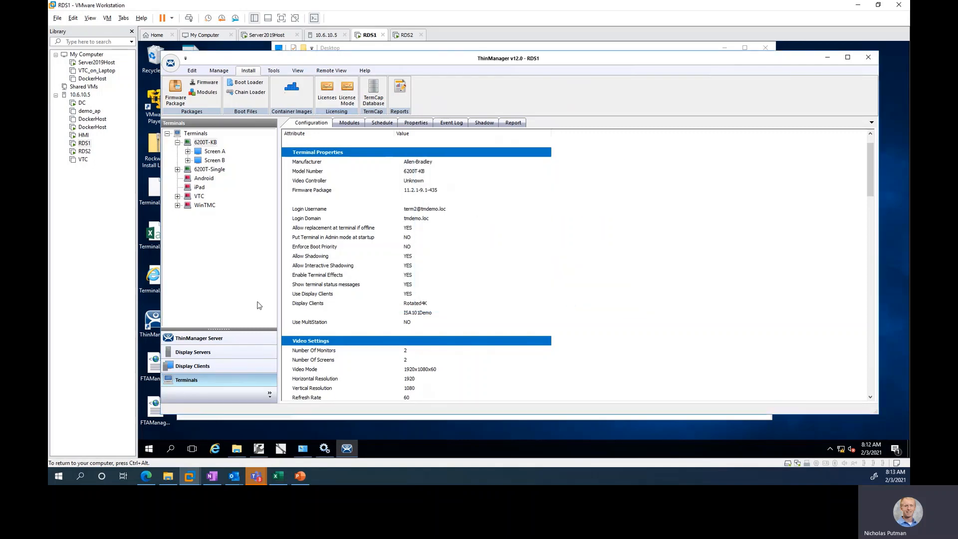
Switch to ThinManager on RDS2 and change its license mode to FactoryTalk Activation.
{"action": "left_click", "coordinate": [406, 35]}
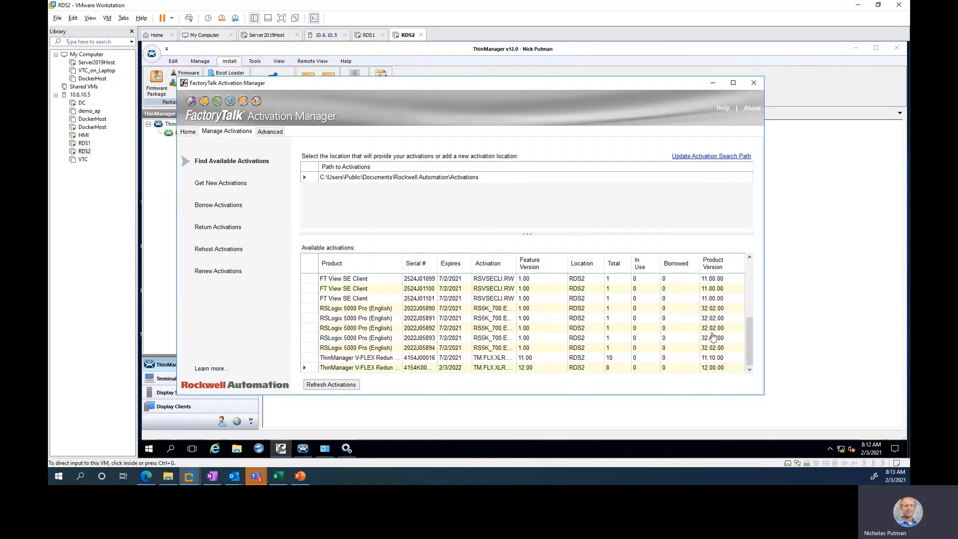
{"action": "left_click", "coordinate": [454, 389]}
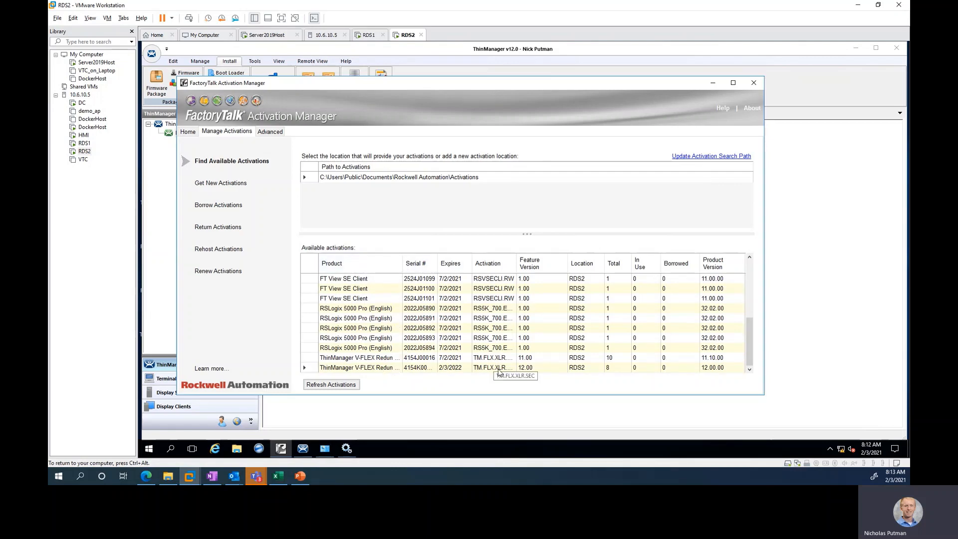
{"action": "left_click", "coordinate": [714, 83]}
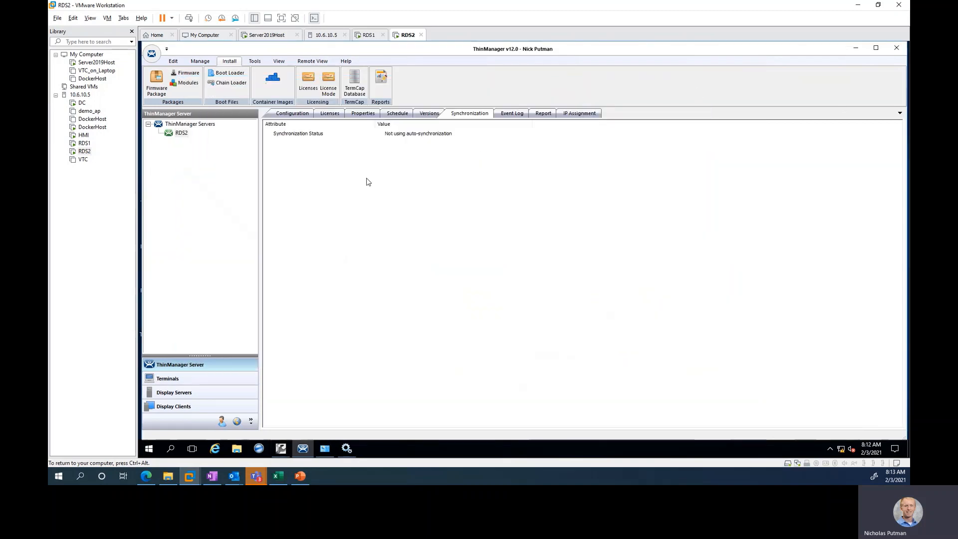
{"action": "left_click", "coordinate": [309, 82]}
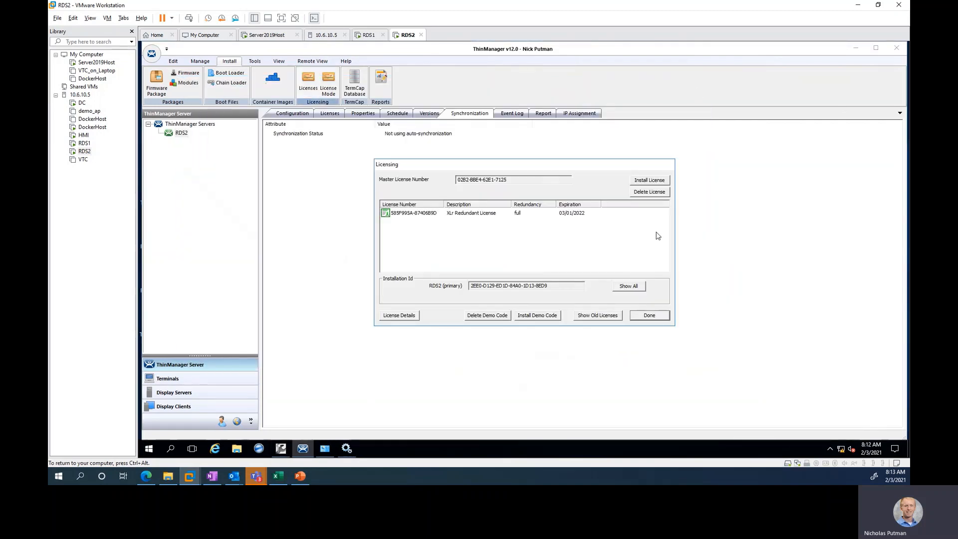
{"action": "left_click", "coordinate": [649, 315]}
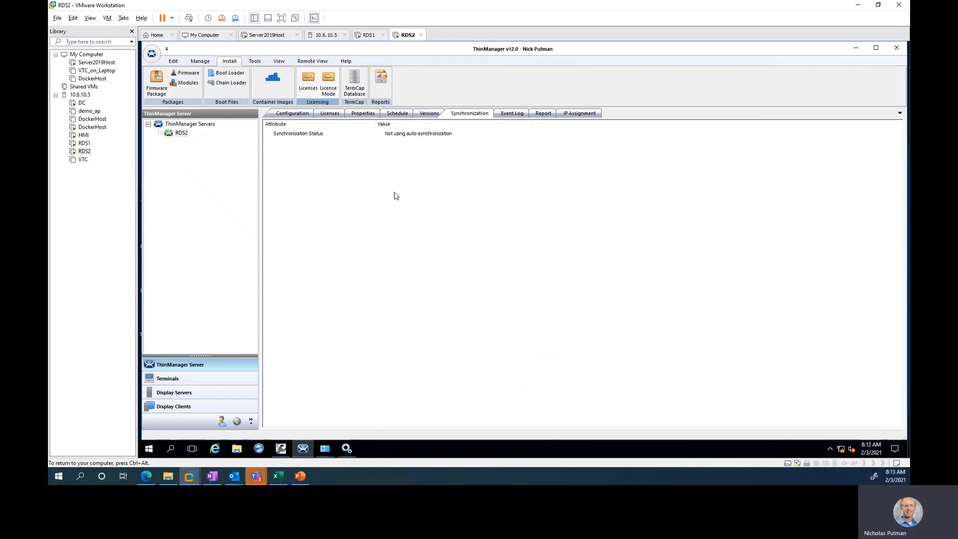
{"action": "left_click", "coordinate": [330, 80]}
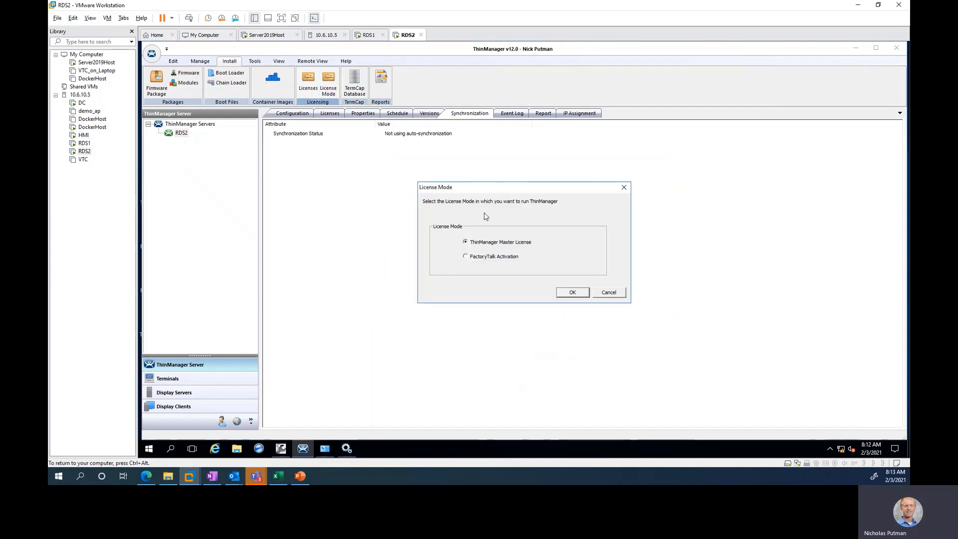
{"action": "left_click", "coordinate": [573, 293]}
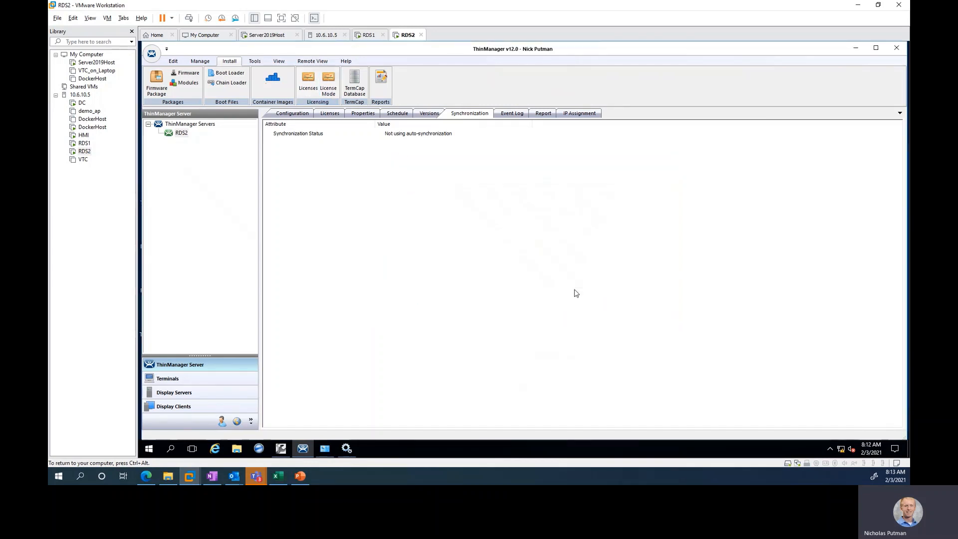
{"action": "left_click", "coordinate": [594, 273]}
Add 8 activations from the version 12.00 TM.FLX.XLR.SEC entry to the RDS2 ThinManager server.
{"action": "left_click", "coordinate": [308, 78]}
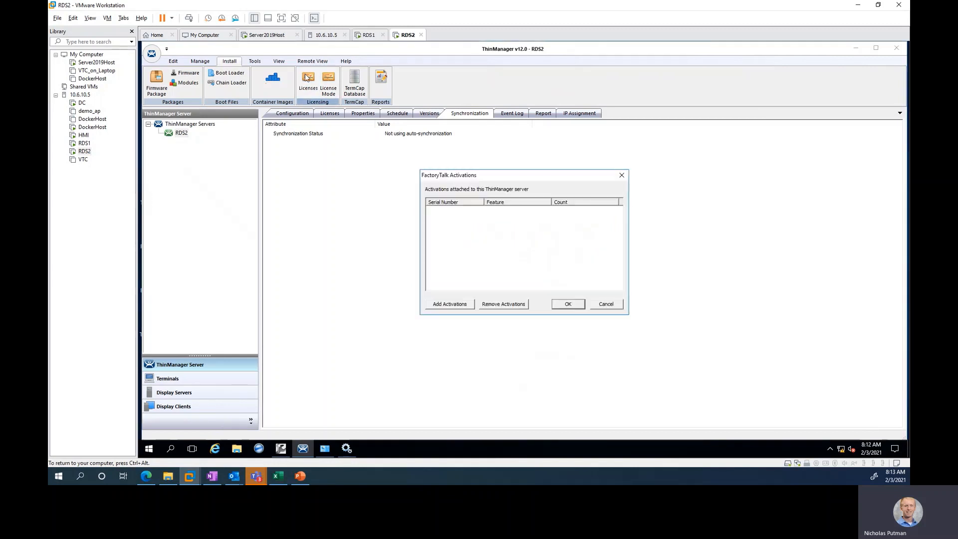
{"action": "left_click", "coordinate": [442, 303]}
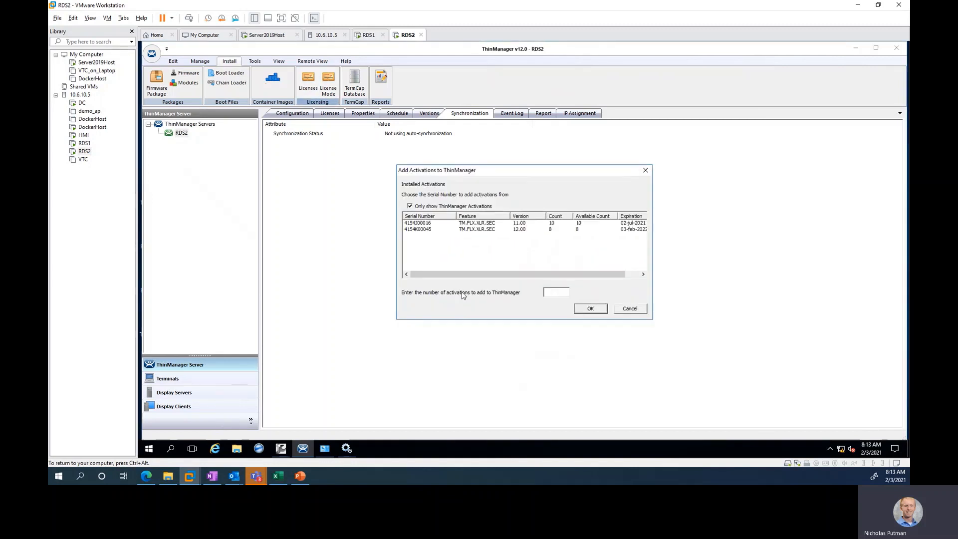
{"action": "left_click", "coordinate": [408, 229]}
{"action": "left_click", "coordinate": [597, 309]}
{"action": "left_click", "coordinate": [575, 307]}
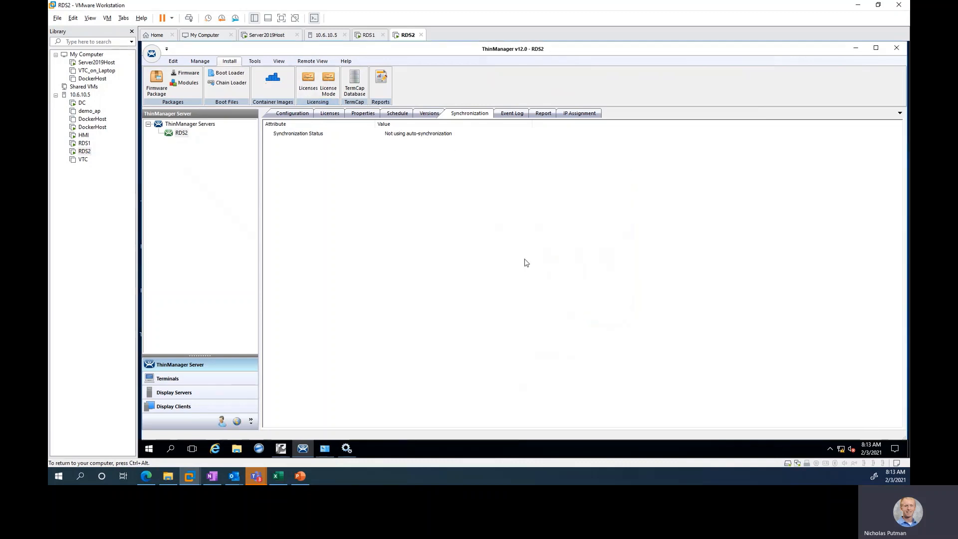
Review the ThinManager server configuration on RDS1, then the installed licenses and activation usage on RDS2.
{"action": "left_click", "coordinate": [365, 36]}
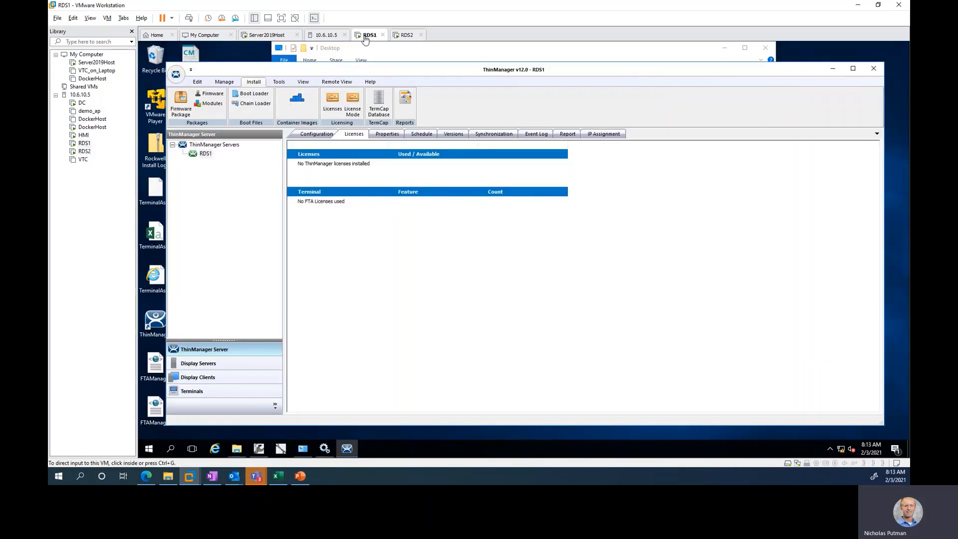
{"action": "left_click", "coordinate": [224, 82]}
{"action": "left_click", "coordinate": [325, 135]}
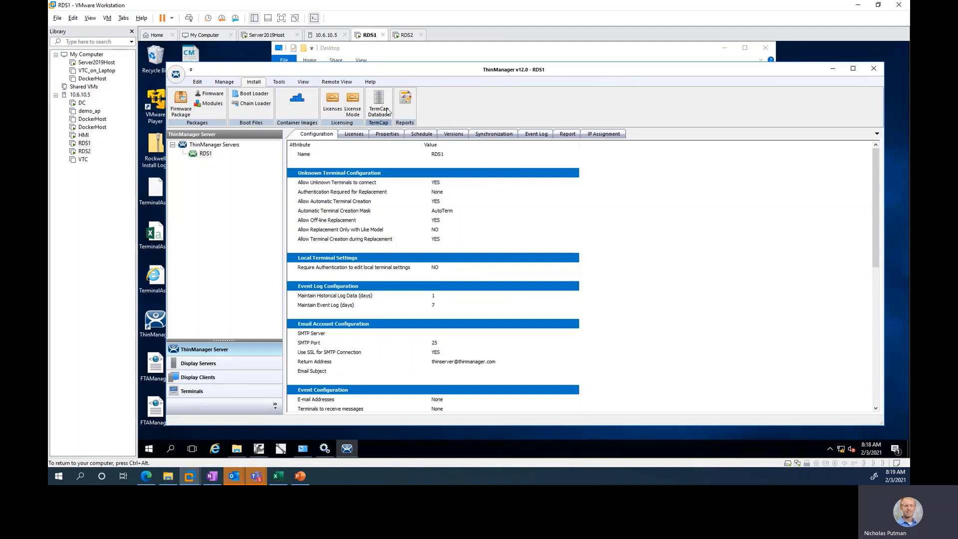
{"action": "left_click", "coordinate": [406, 35]}
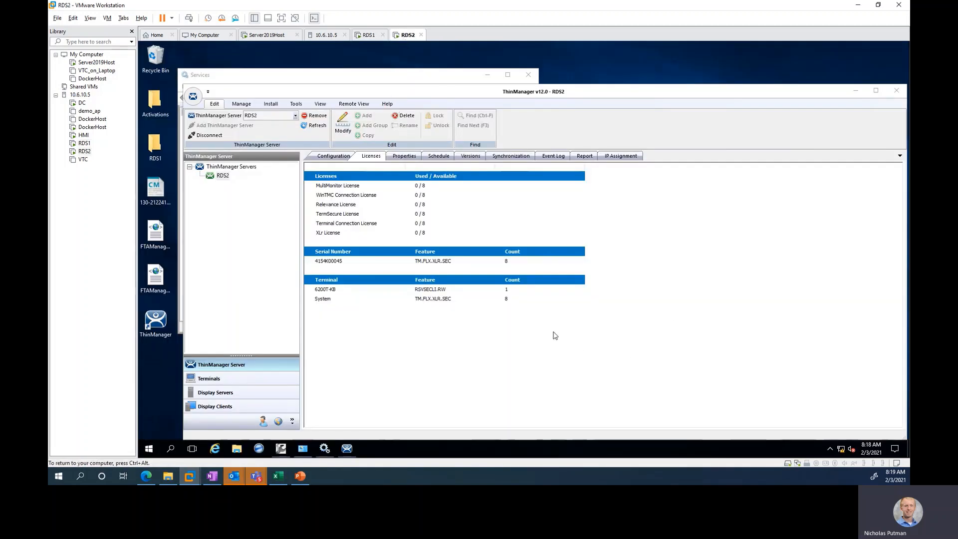
{"action": "left_click_drag", "start_coordinate": [601, 88], "coordinate": [595, 76]}
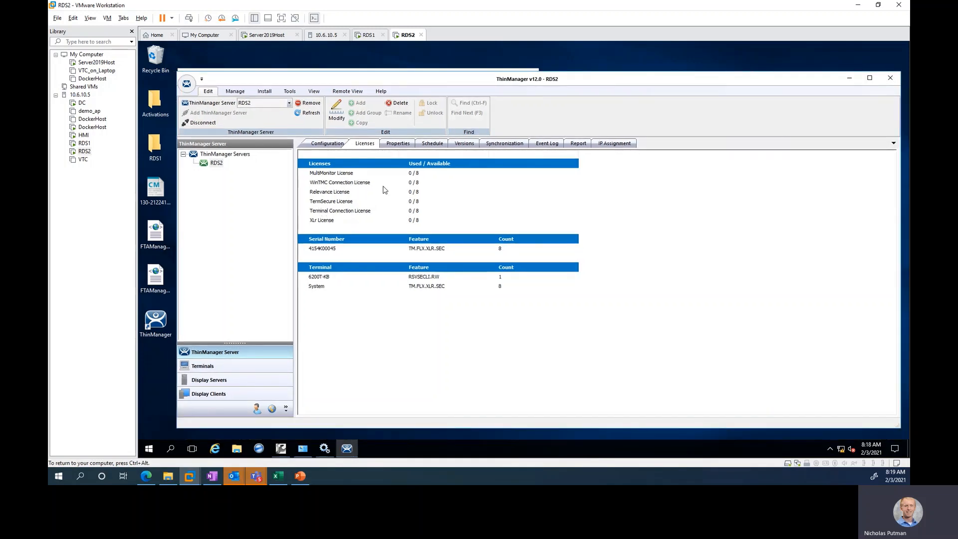
Shadow the 6200T-KB terminal and the 6200T-Single terminal from ThinManager on RDS2.
{"action": "left_click", "coordinate": [252, 165]}
{"action": "left_click", "coordinate": [202, 366]}
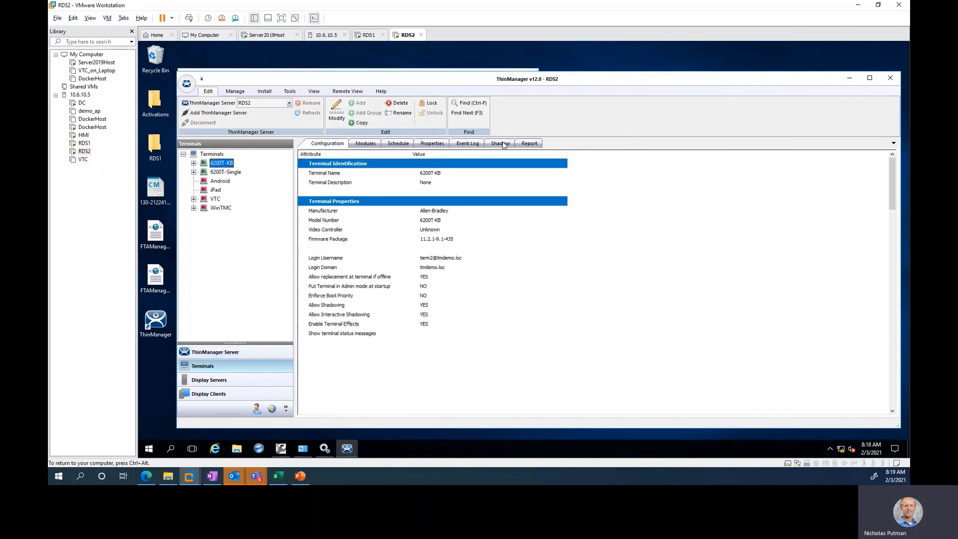
{"action": "left_click", "coordinate": [500, 143]}
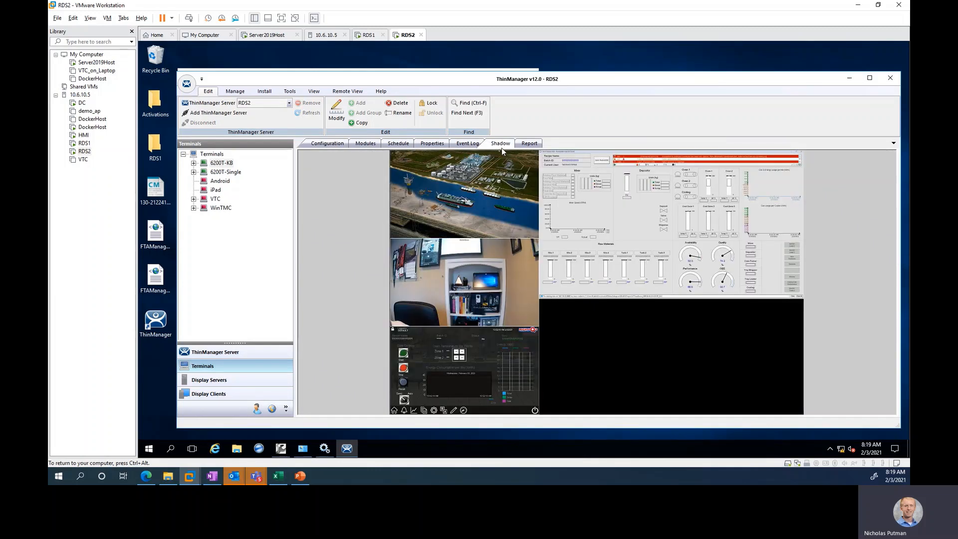
{"action": "left_click", "coordinate": [217, 172]}
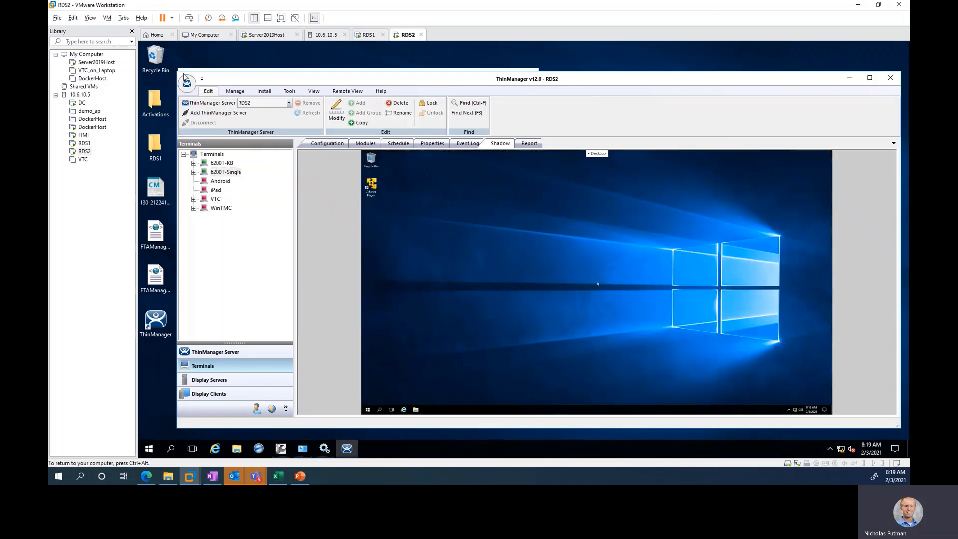
Check the activations attached to the RDS1 ThinManager server, and switch its license mode to ThinManager Master License.
{"action": "left_click", "coordinate": [367, 36]}
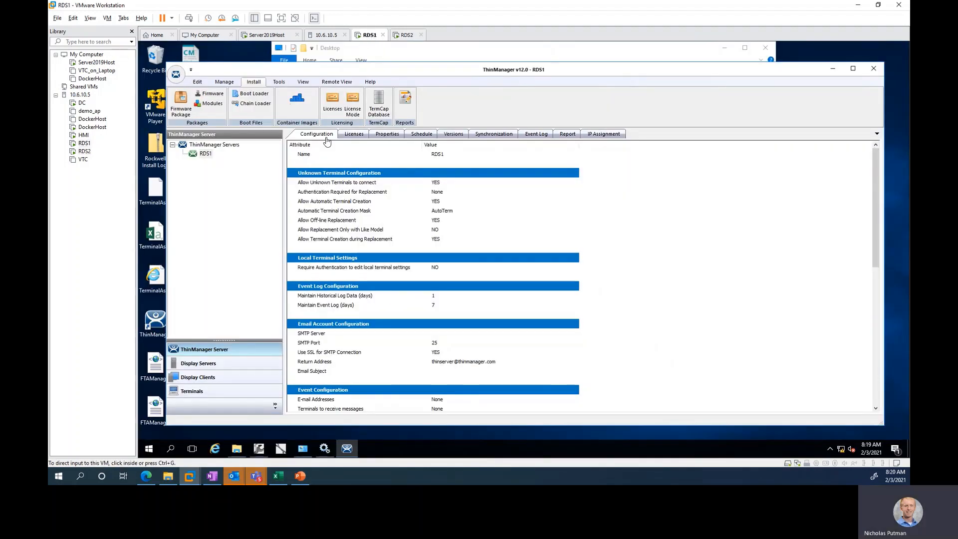
{"action": "left_click", "coordinate": [333, 102]}
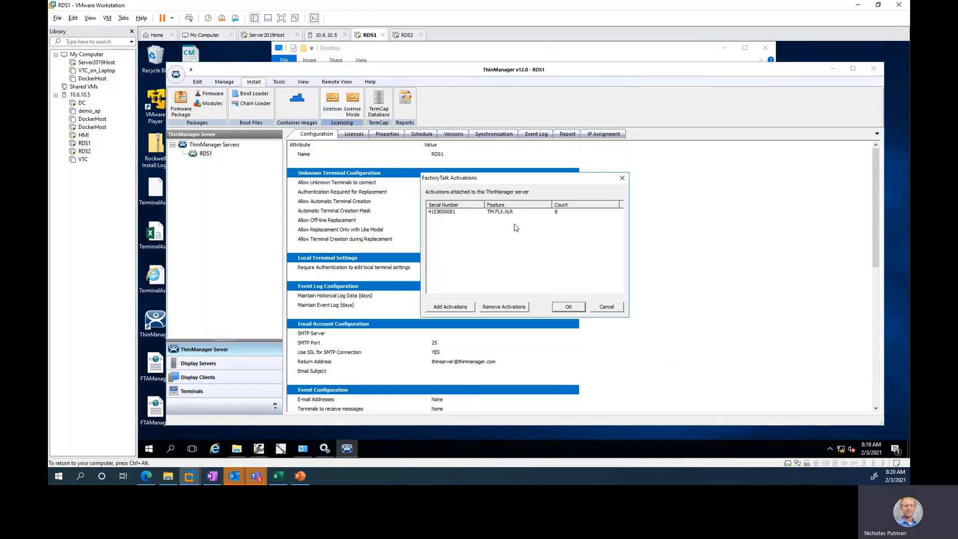
{"action": "left_click", "coordinate": [606, 307]}
{"action": "left_click", "coordinate": [352, 102]}
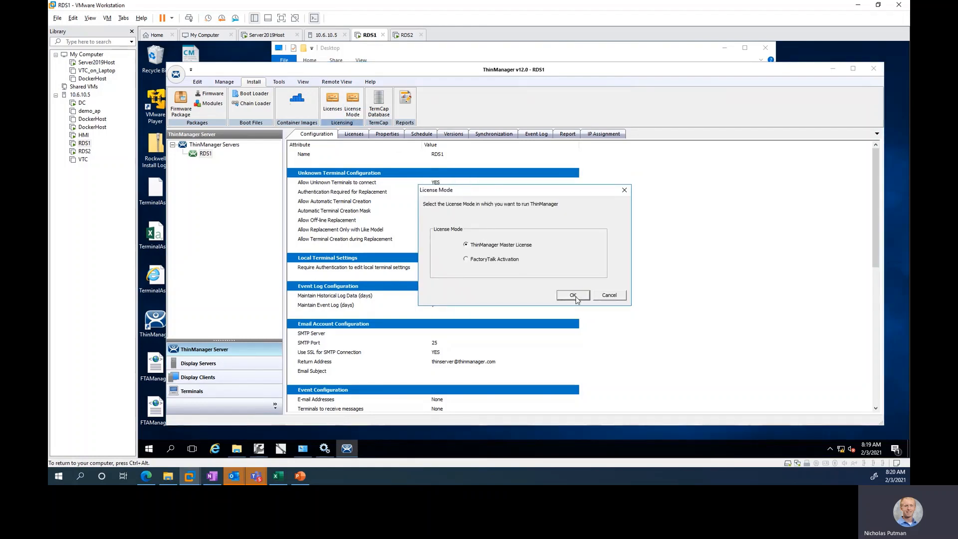
{"action": "left_click", "coordinate": [574, 296]}
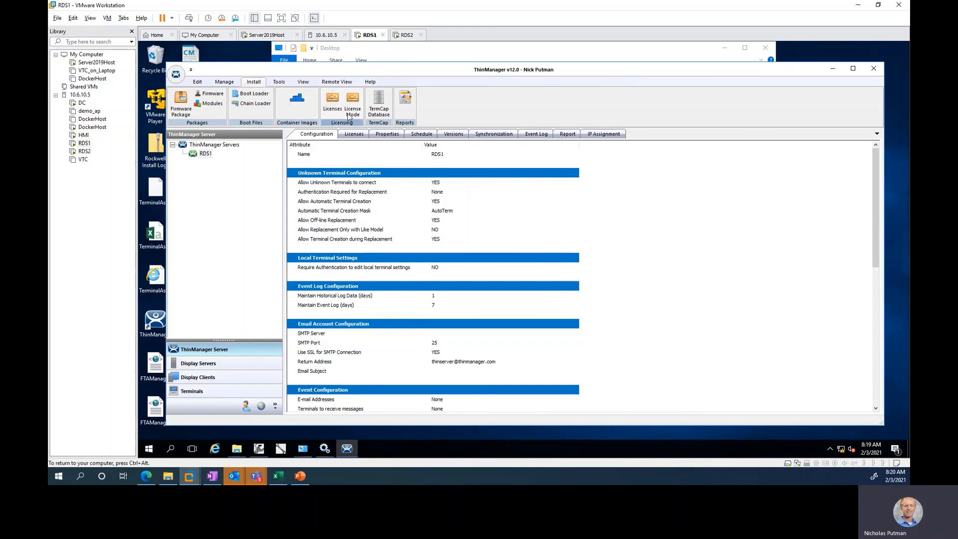
Review the installed master license and the selected license mode on RDS1 without changing either.
{"action": "left_click", "coordinate": [333, 103]}
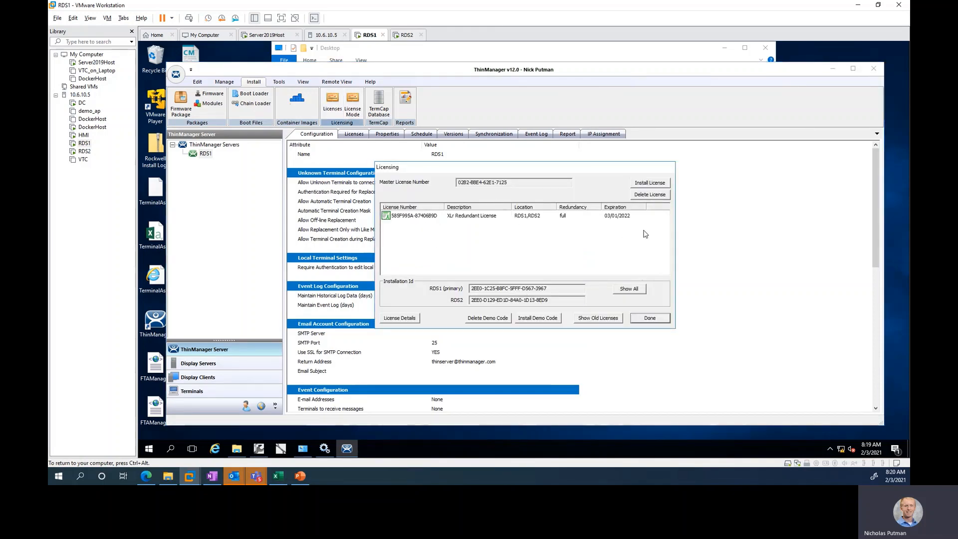
{"action": "key", "text": "Escape"}
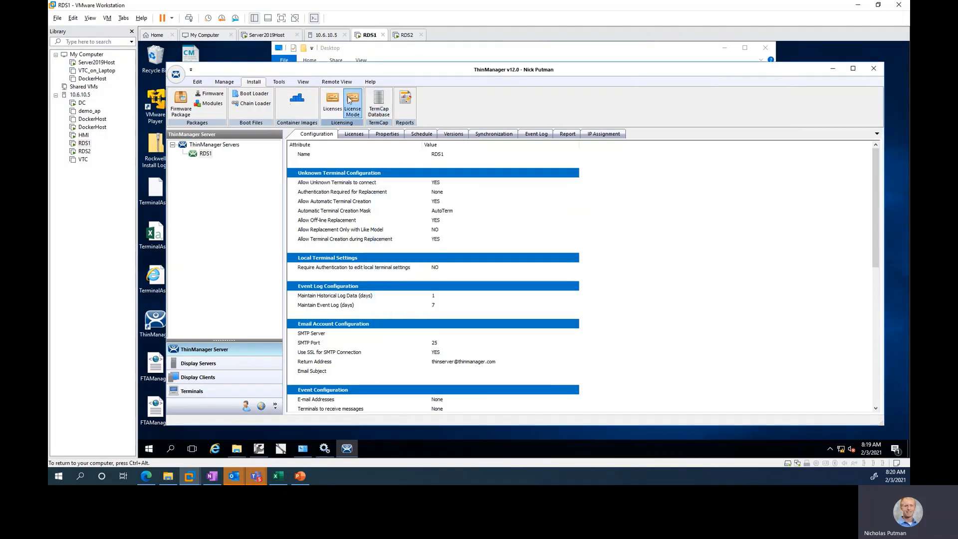
{"action": "left_click", "coordinate": [352, 102]}
{"action": "key", "text": "Escape"}
{"action": "left_click", "coordinate": [352, 102]}
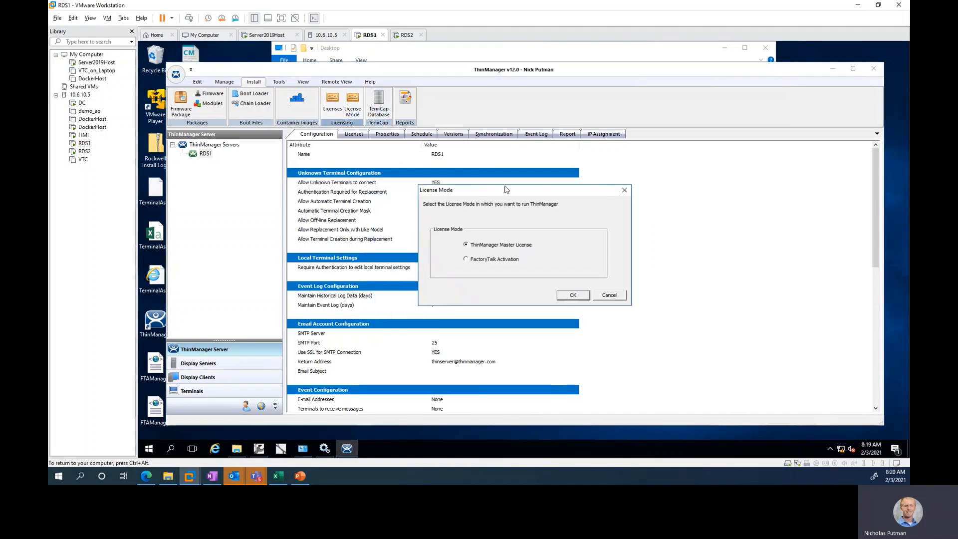
{"action": "left_click", "coordinate": [606, 296]}
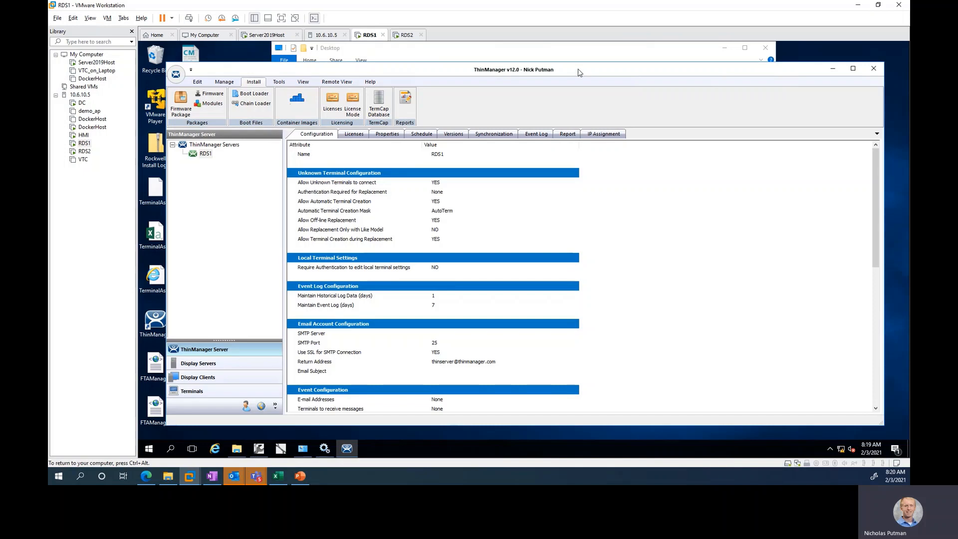
Switch to RDS2 and bring its ThinManager window to the front, enlarged to fill the desktop.
{"action": "left_click_drag", "start_coordinate": [579, 73], "coordinate": [583, 76]}
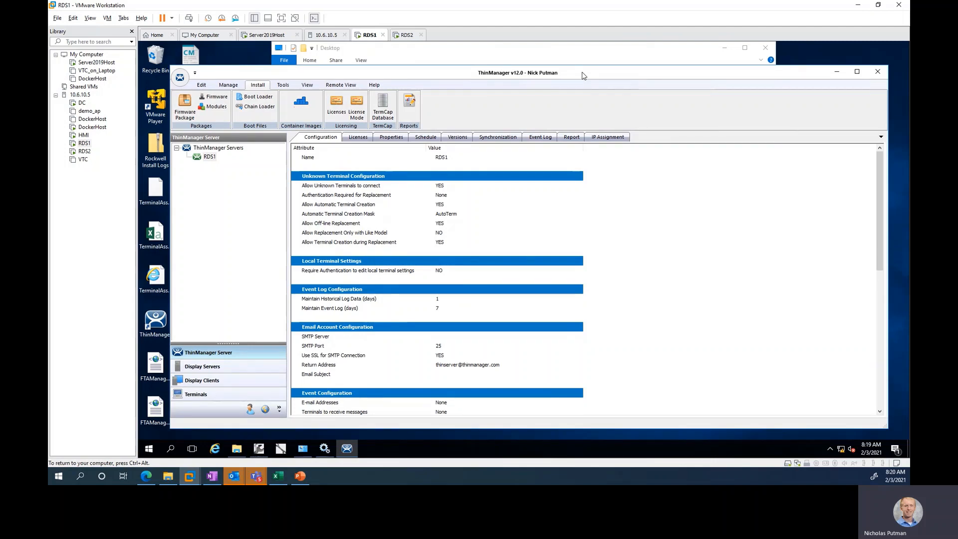
{"action": "left_click", "coordinate": [406, 35]}
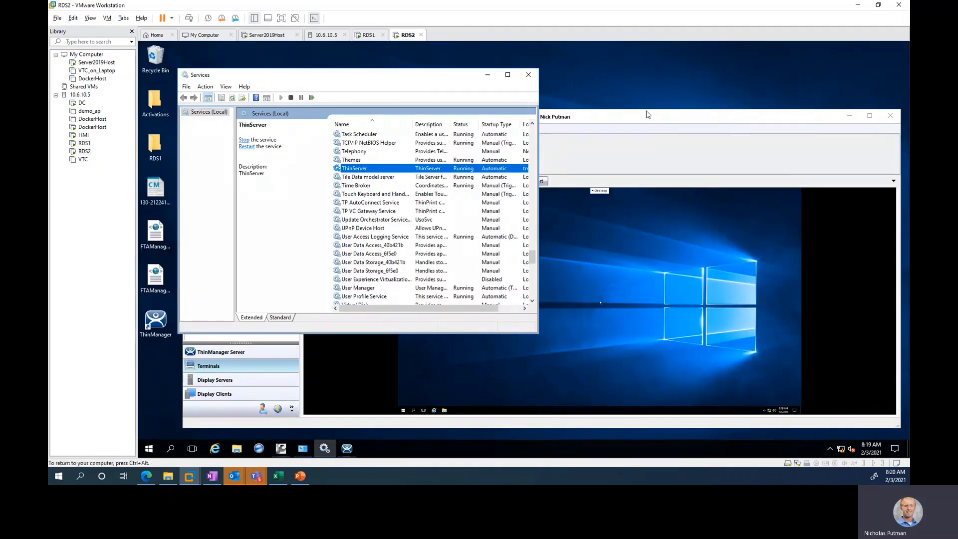
{"action": "left_click", "coordinate": [616, 120]}
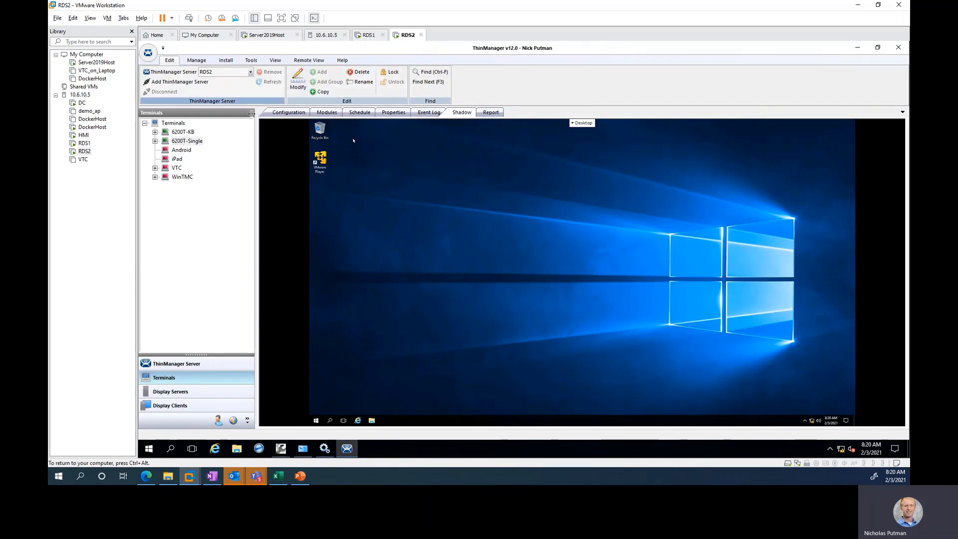
{"action": "left_click", "coordinate": [388, 449]}
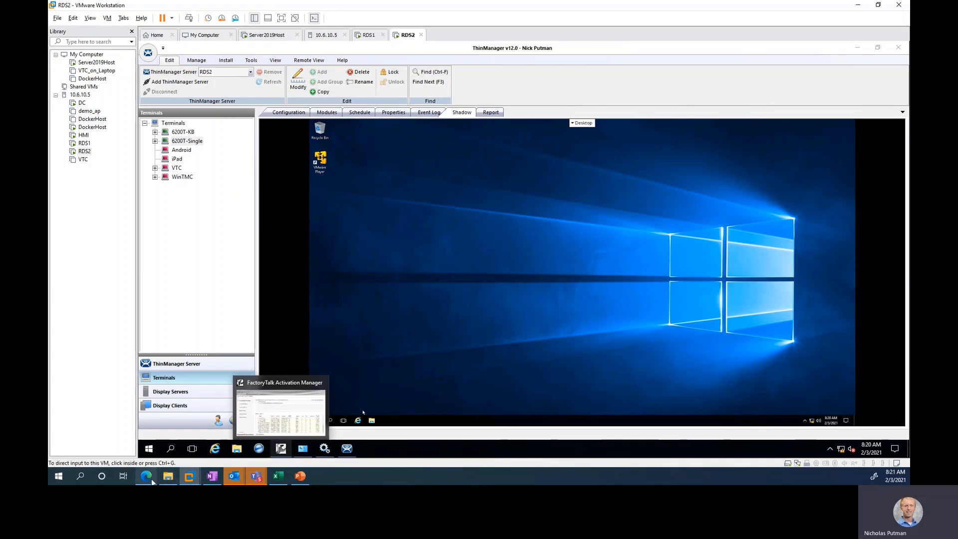
{"action": "left_click", "coordinate": [153, 462]}
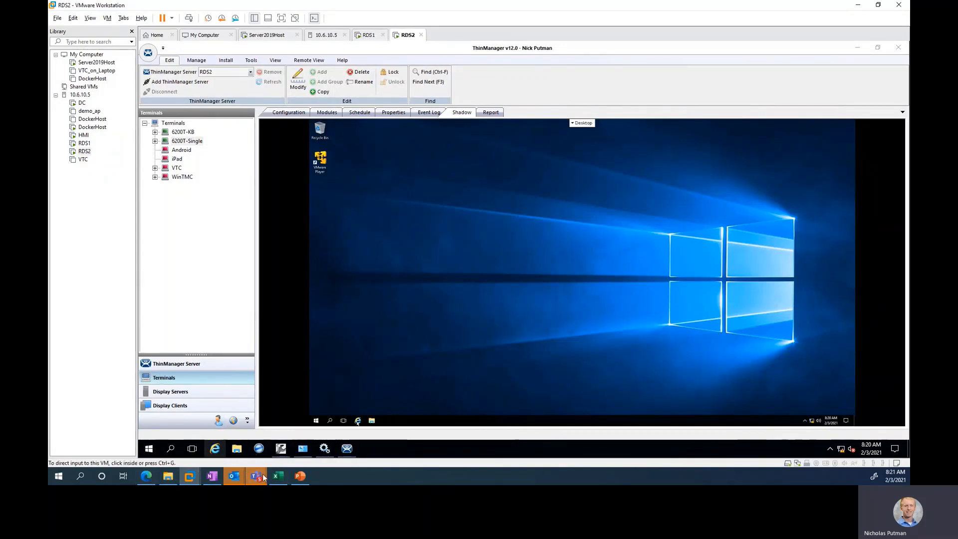
{"action": "left_click", "coordinate": [154, 442]}
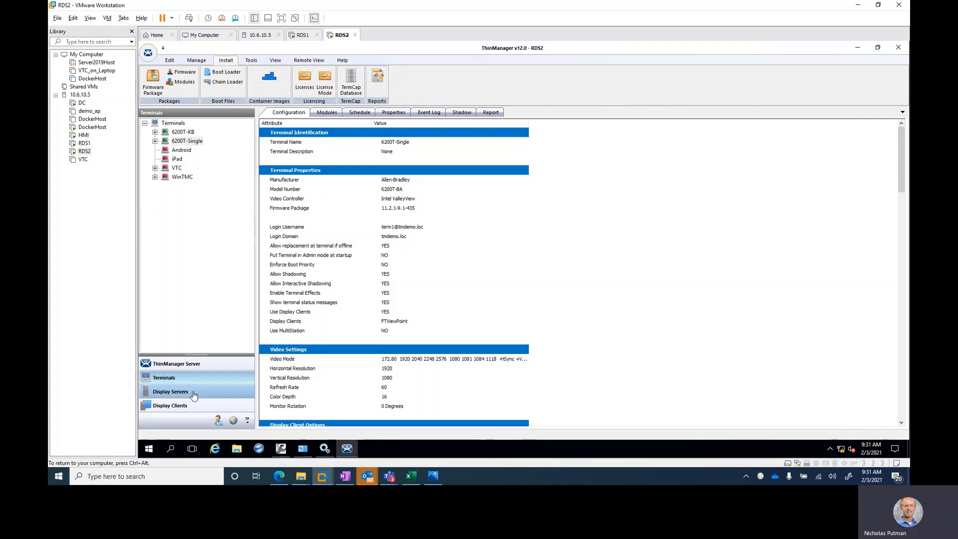
Review the license usage and attached activations of the RDS2 ThinManager server.
{"action": "left_click", "coordinate": [176, 364]}
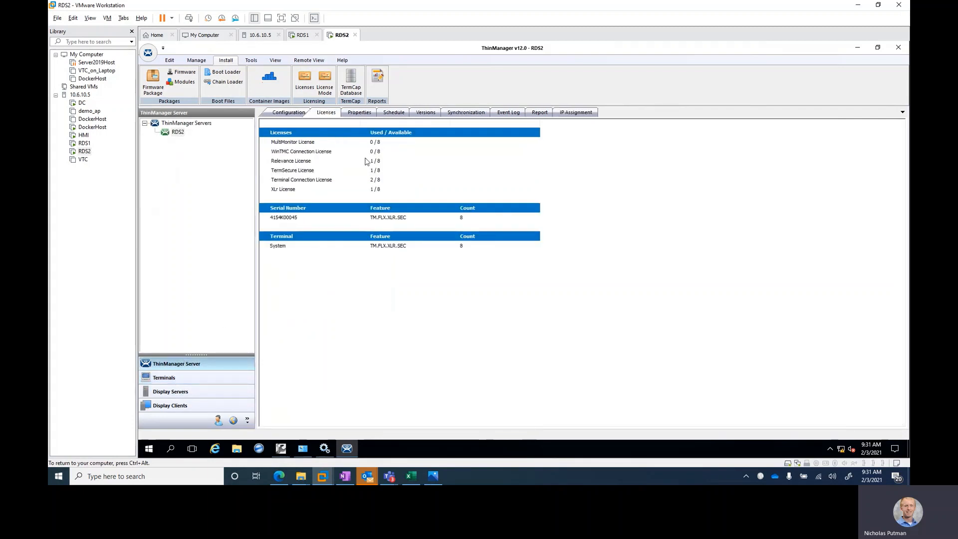